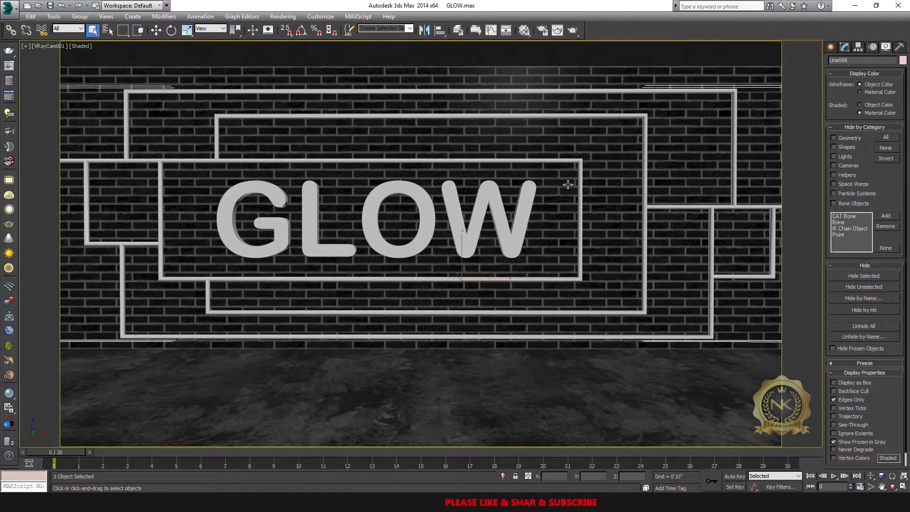
Open the Material Editor with Ctrl+M over the GLOW brick-wall scene
key("ctrl+m")
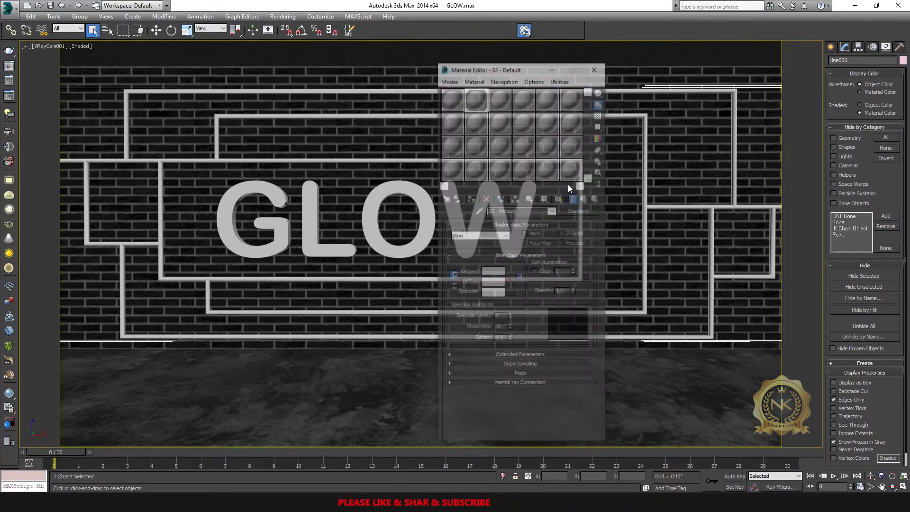
Pick the GLOW text's material into slot 1 and convert it to a VRayLightMtl
left_click(452, 96)
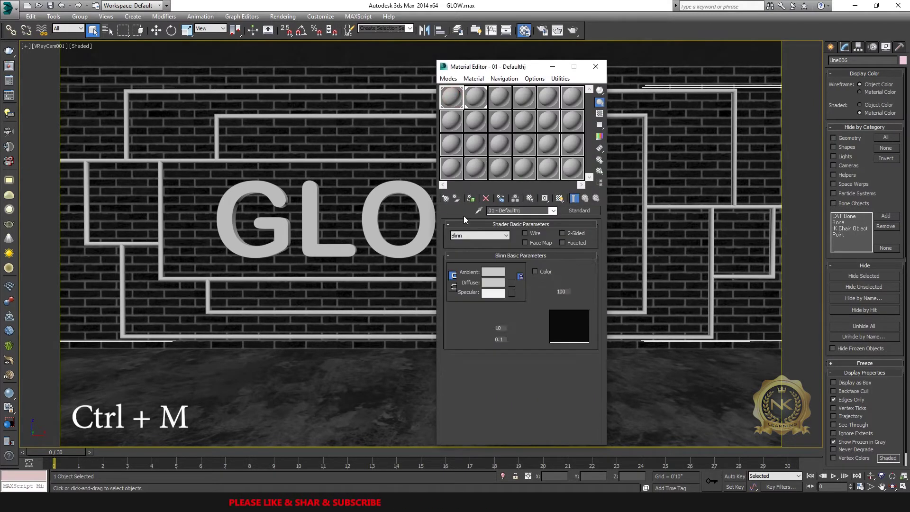
left_click(478, 210)
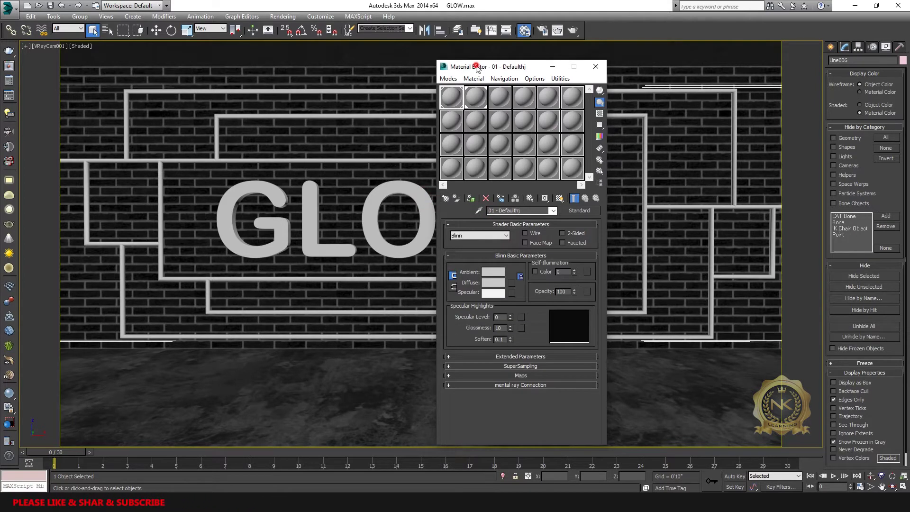
left_click_drag(476, 67, 598, 71)
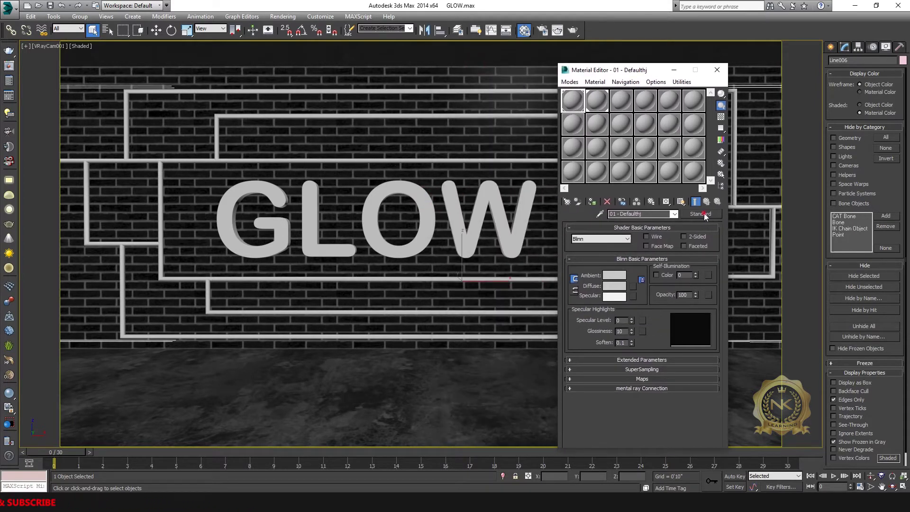
left_click(704, 213)
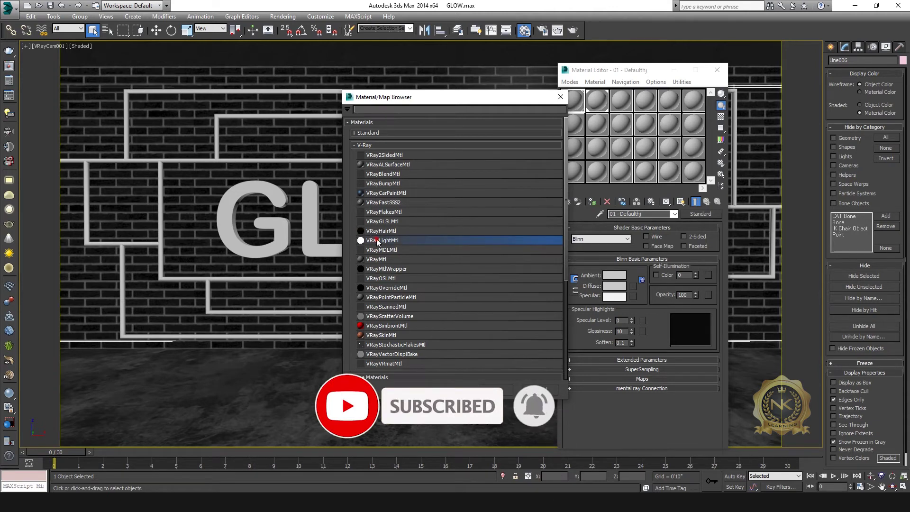
double_click(377, 241)
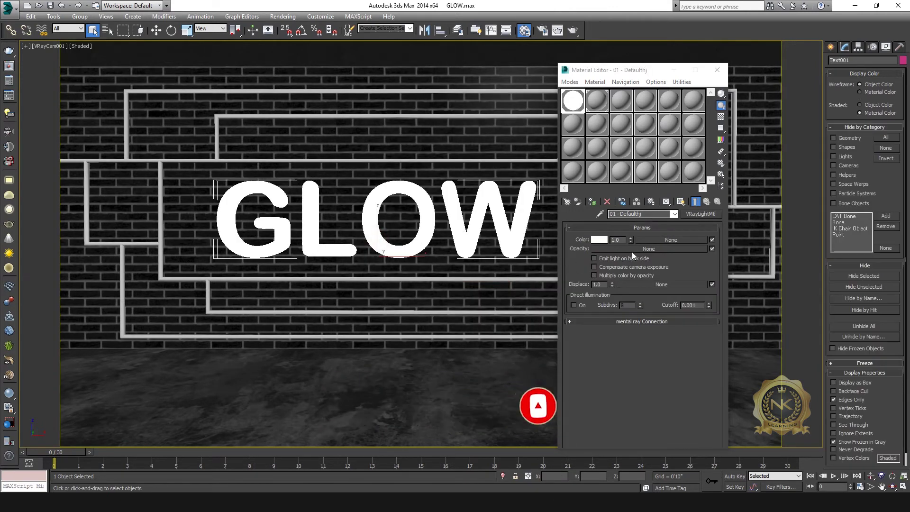
Set the text light material's colour to cyan
left_click_drag(598, 71, 660, 64)
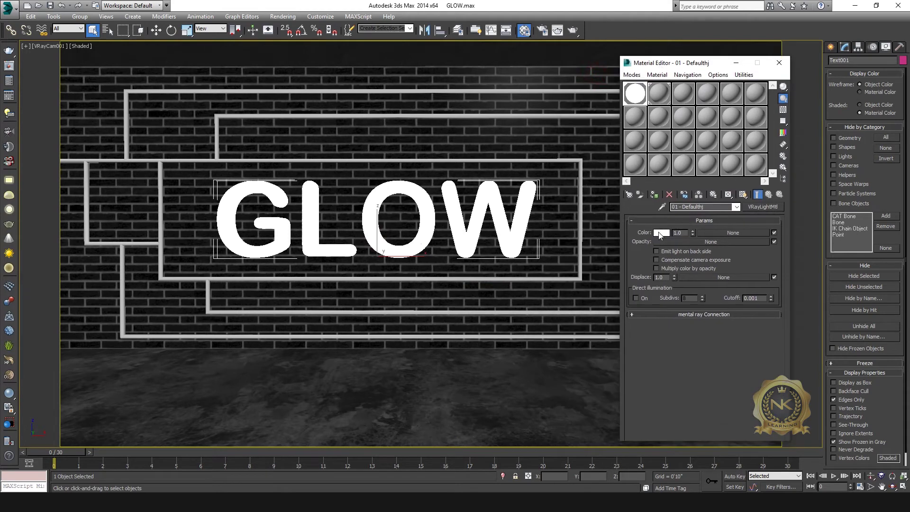
left_click(663, 233)
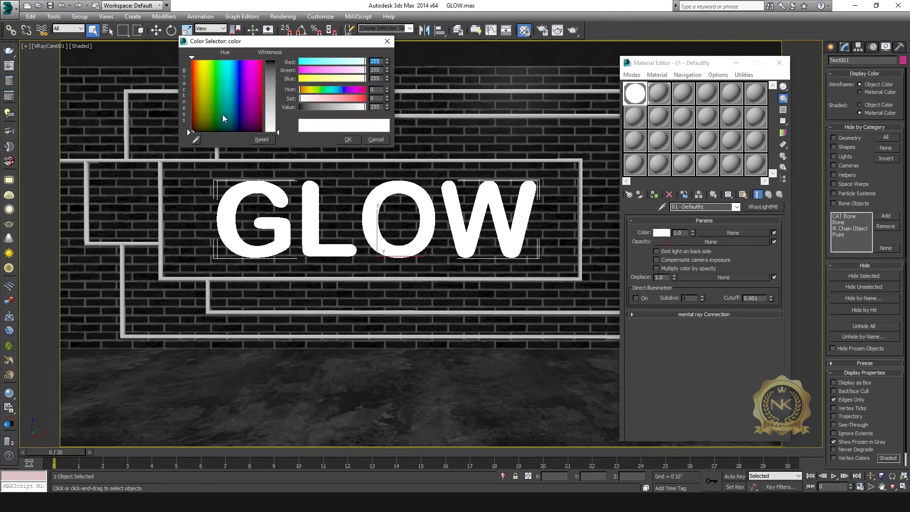
left_click(232, 61)
left_click_drag(271, 88, 273, 75)
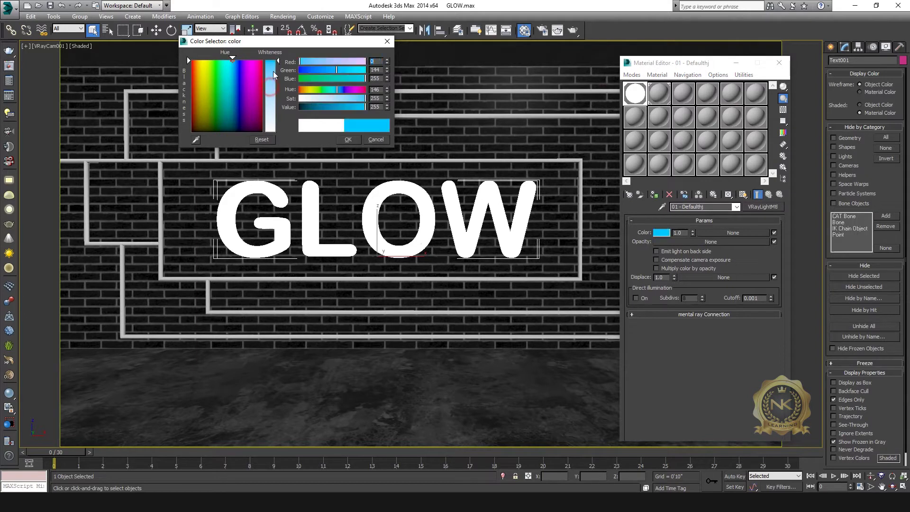
left_click(235, 60)
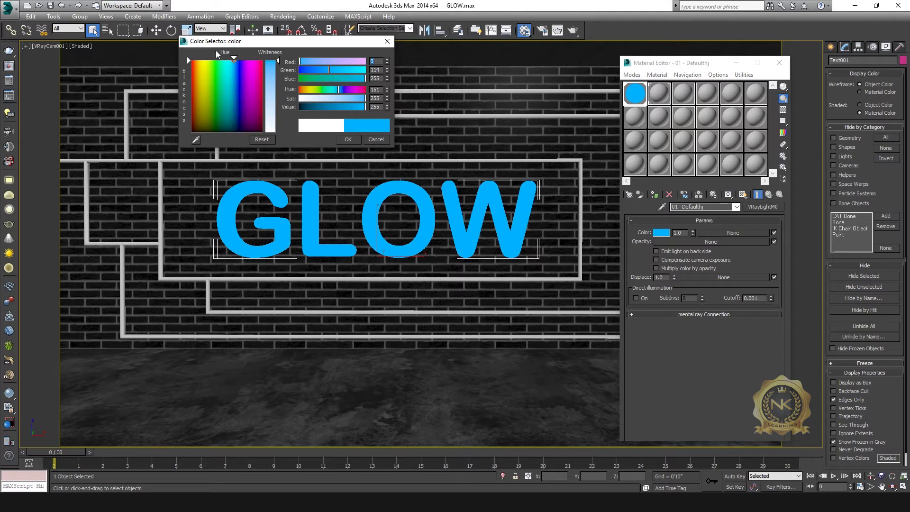
left_click(236, 61)
left_click(349, 139)
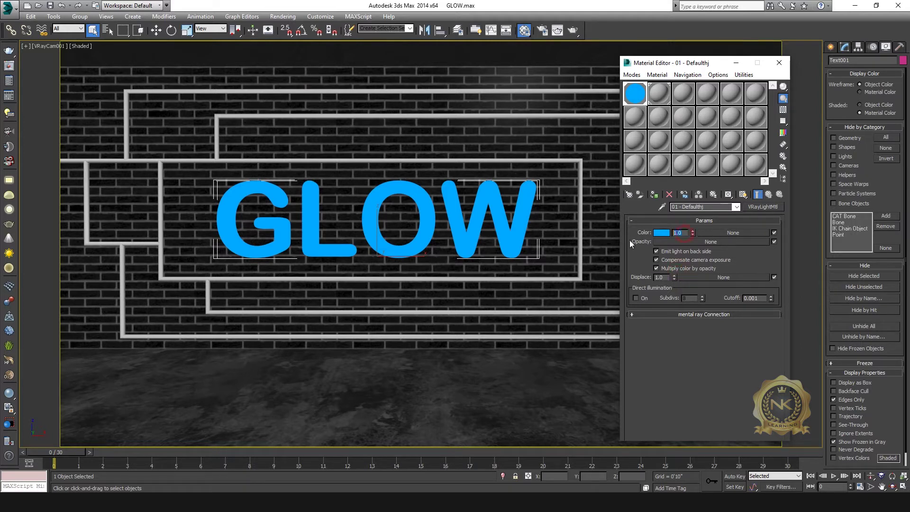
Set the light intensity to 30 and start a test render
type("30")
key("Return")
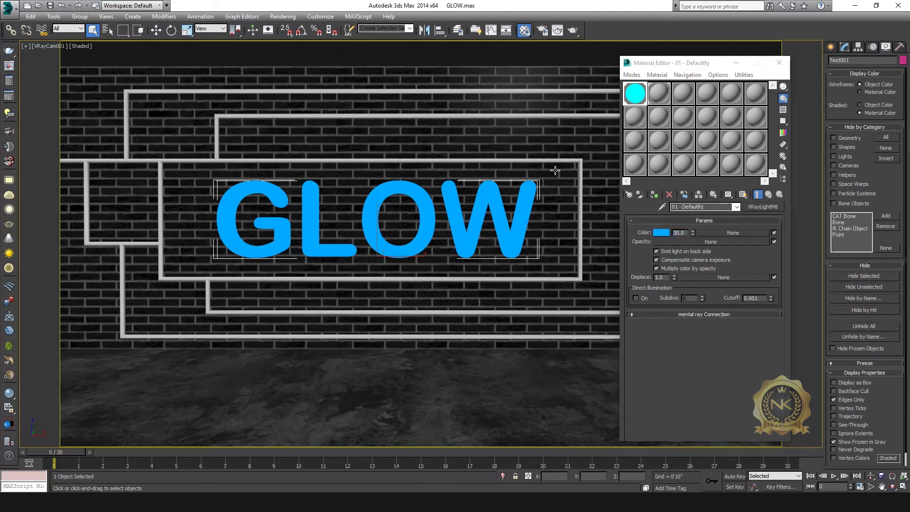
key("shift+q")
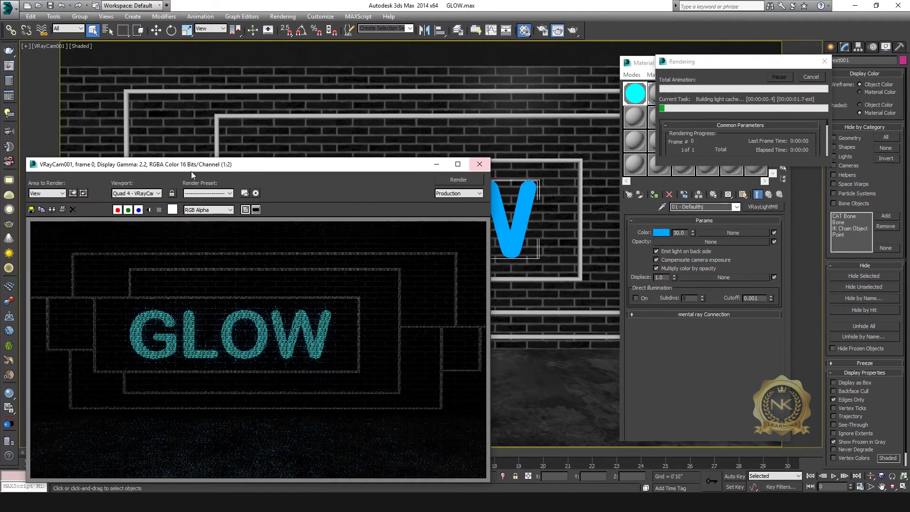
Restart the render, then cancel it and close the render window
key("F9")
left_click_drag(192, 173, 247, 90)
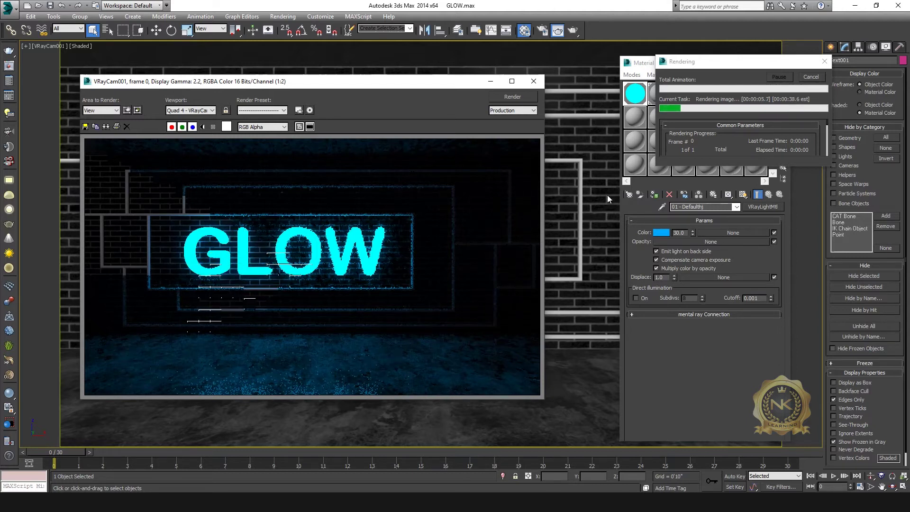
key("Escape")
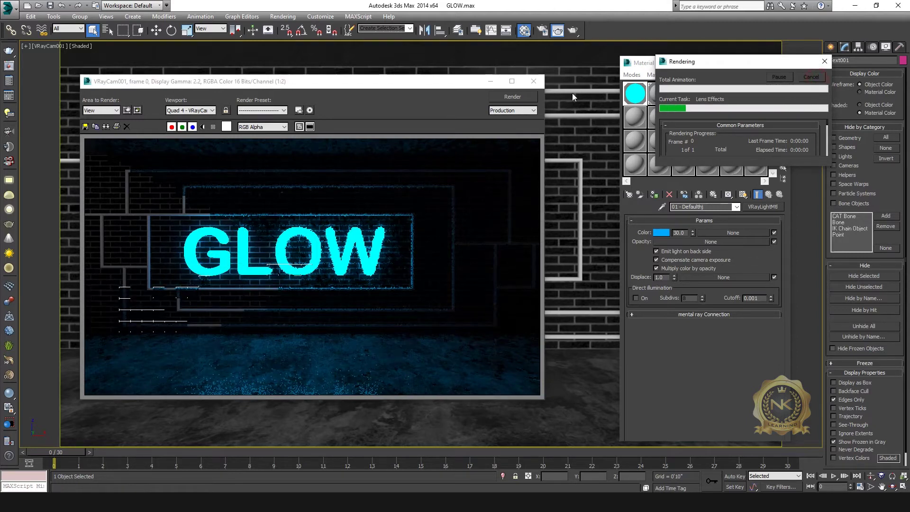
left_click(538, 85)
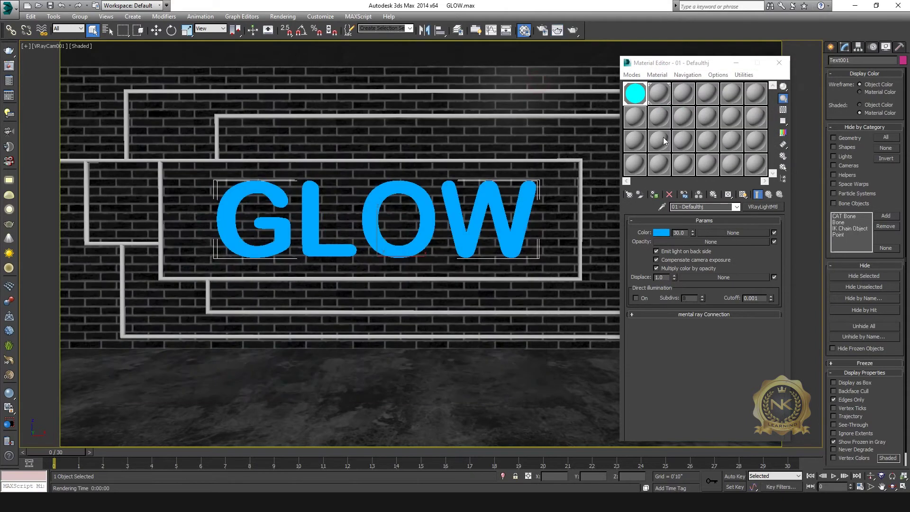
Pick the frame strips' material into slot 2 and convert it to a VRayLightMtl
left_click(663, 101)
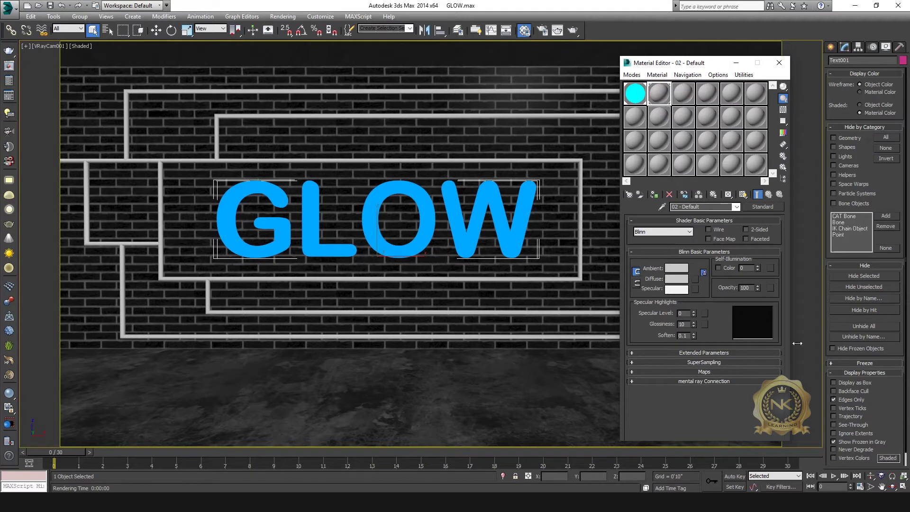
left_click(662, 207)
left_click(553, 89)
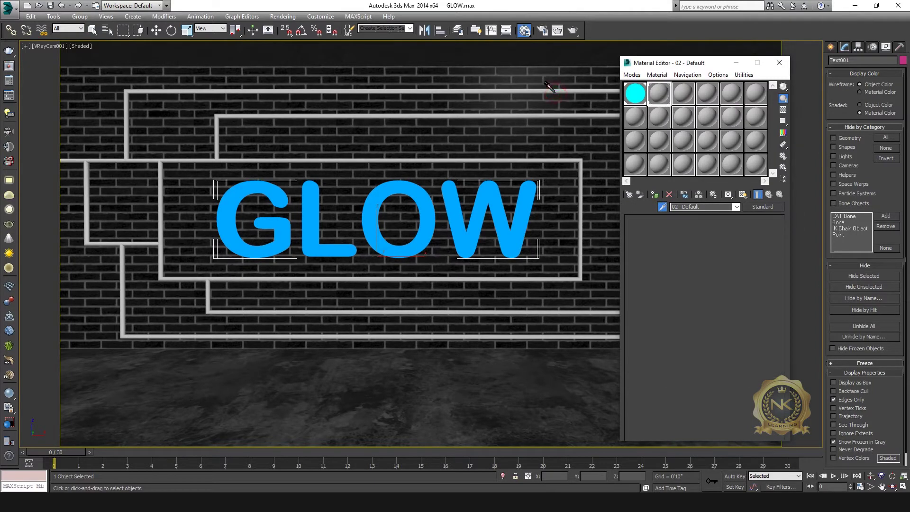
left_click(773, 208)
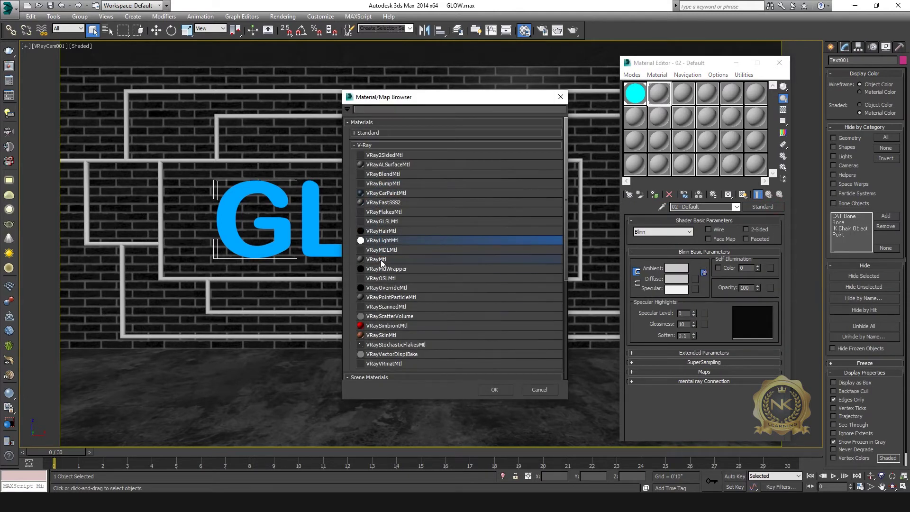
double_click(383, 241)
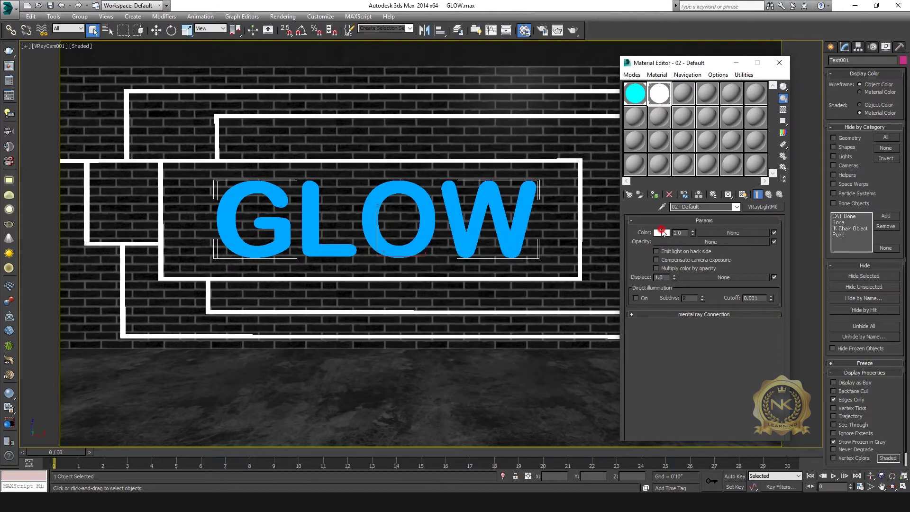
Make the frames light colour magenta with intensity 30
left_click(662, 232)
left_click_drag(255, 74, 250, 58)
left_click(273, 87)
mouse_move(273, 87)
left_mouse_down()
mouse_move(274, 61)
mouse_move(248, 59)
left_mouse_up()
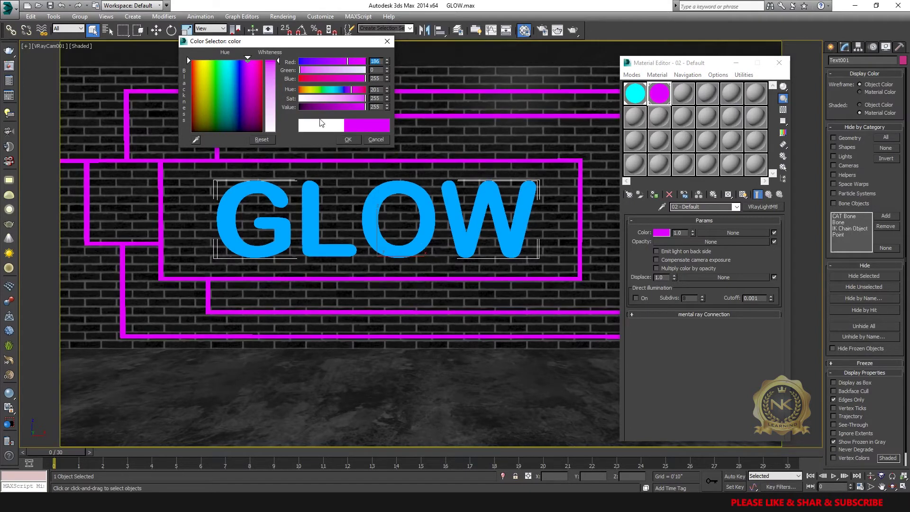
left_click(250, 59)
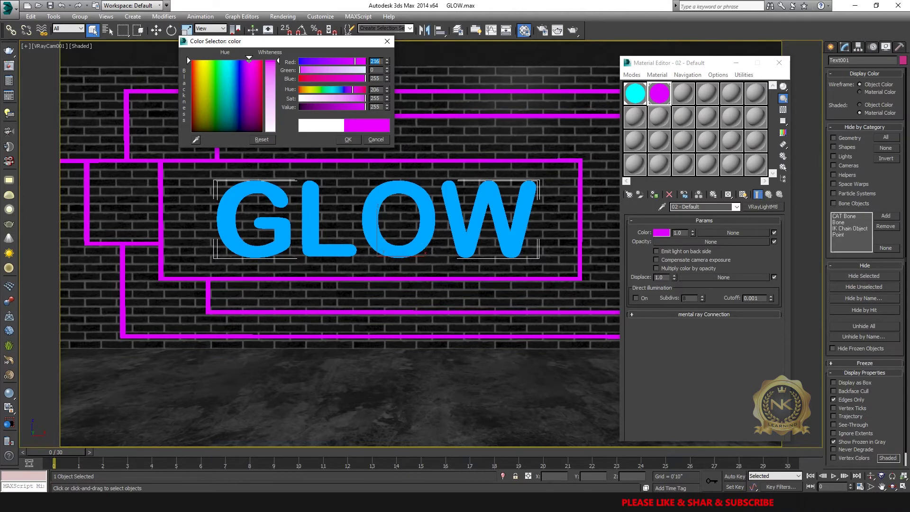
left_click(348, 140)
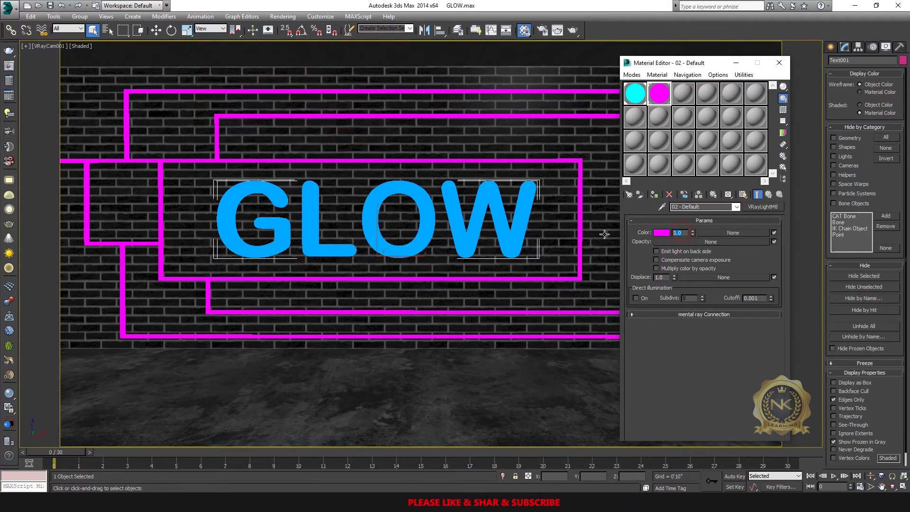
type("30")
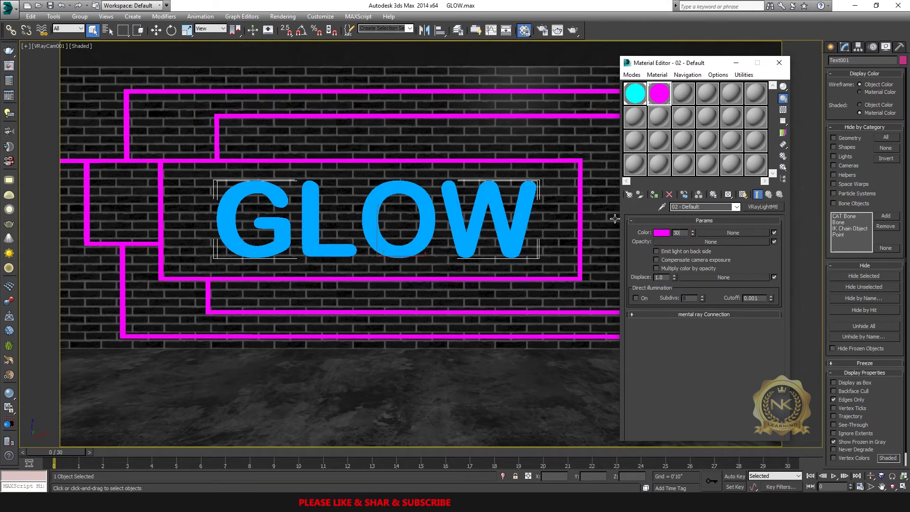
key("Return")
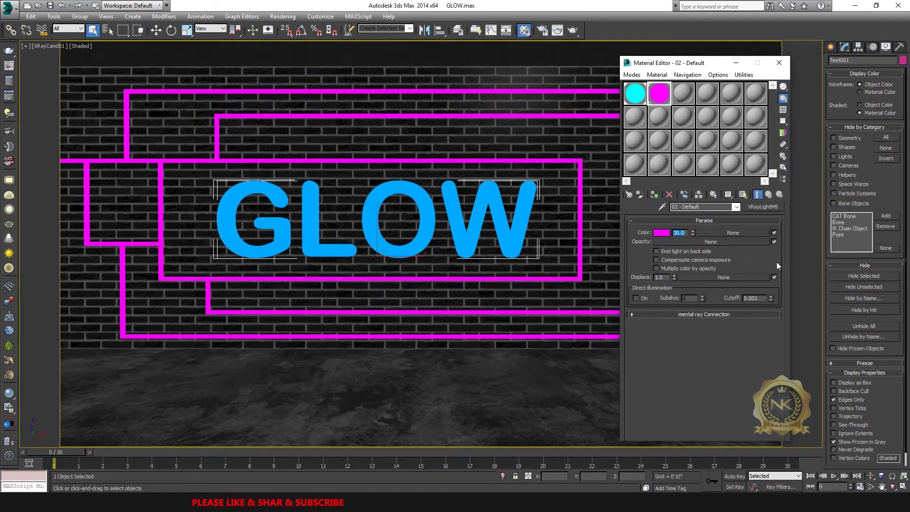
Enable Emit light on back side, Compensate camera exposure and Multiply color by opacity
left_click(656, 252)
left_click(656, 260)
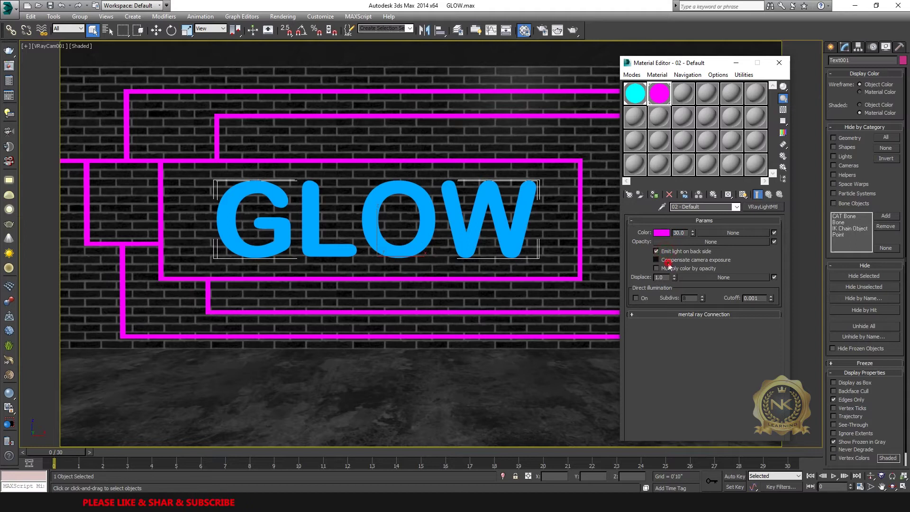
left_click(670, 269)
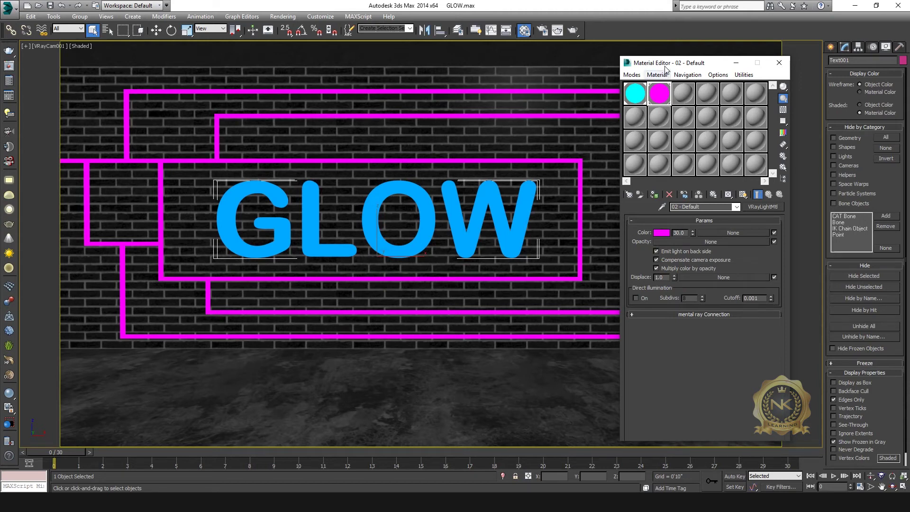
left_click(642, 91)
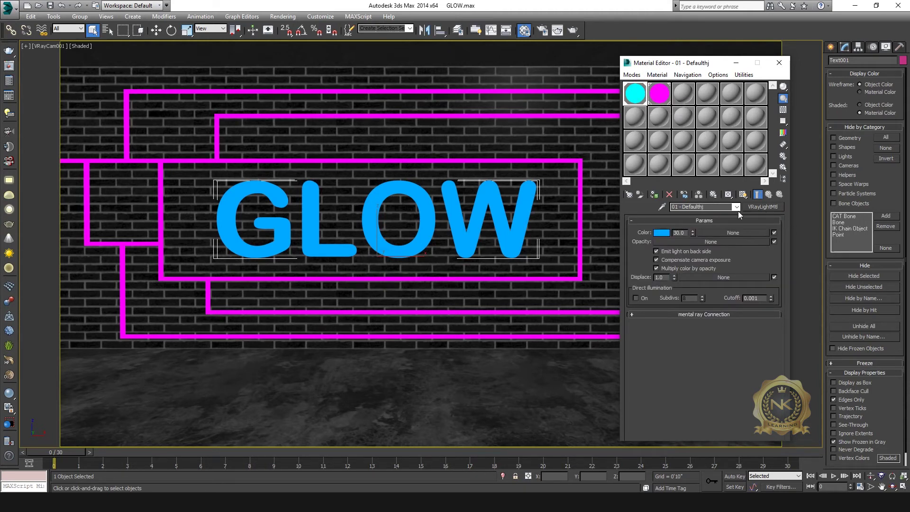
left_click(668, 99)
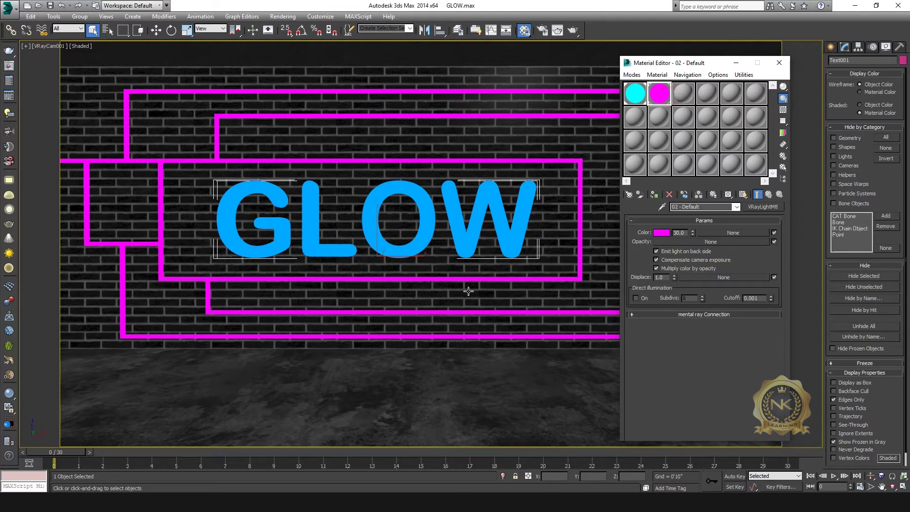
left_click(779, 62)
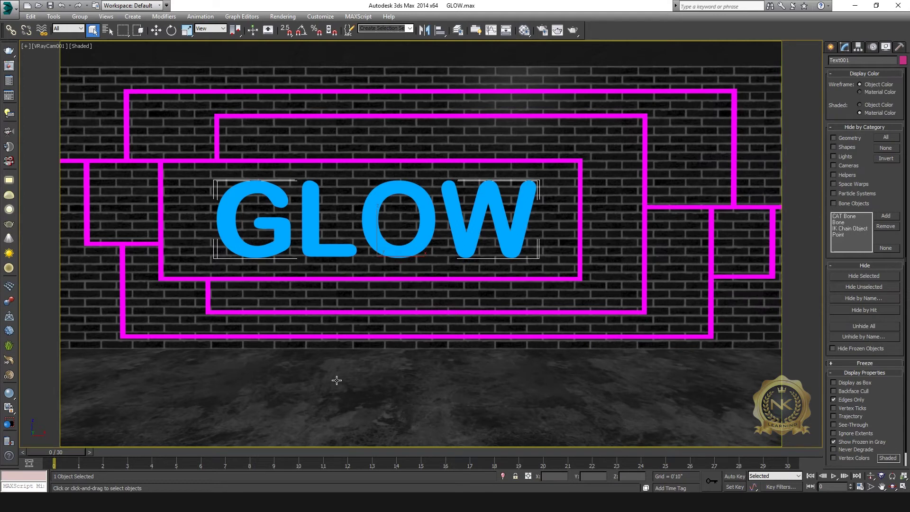
Select the brick wall (Box001) with Select and Move, then open the Rendering menu
left_click(621, 280)
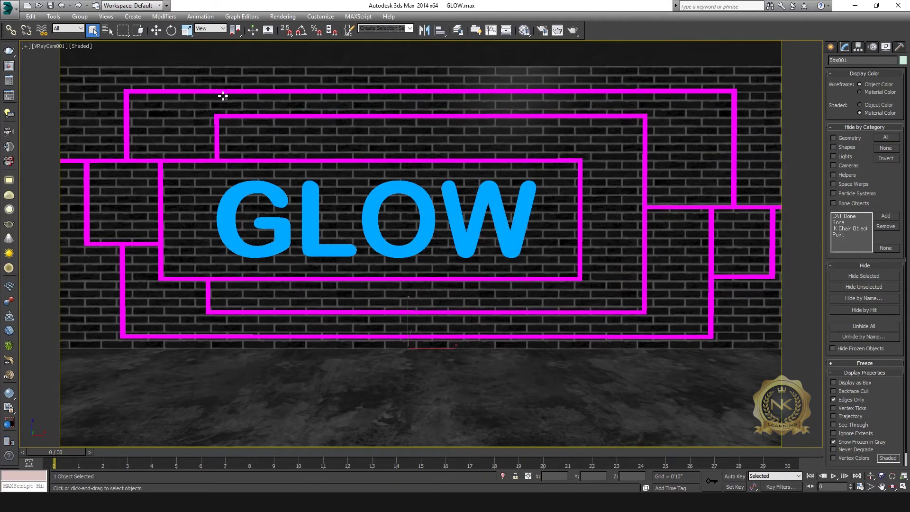
left_click(156, 29)
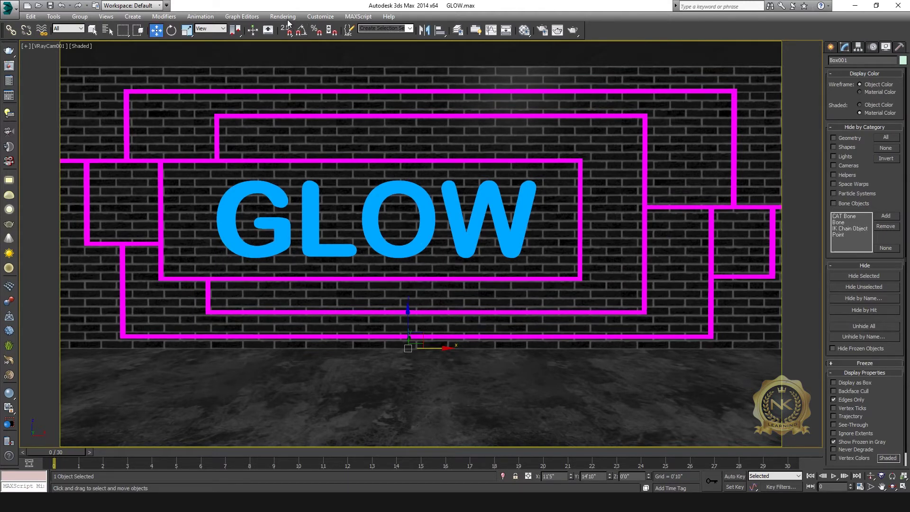
left_click(316, 19)
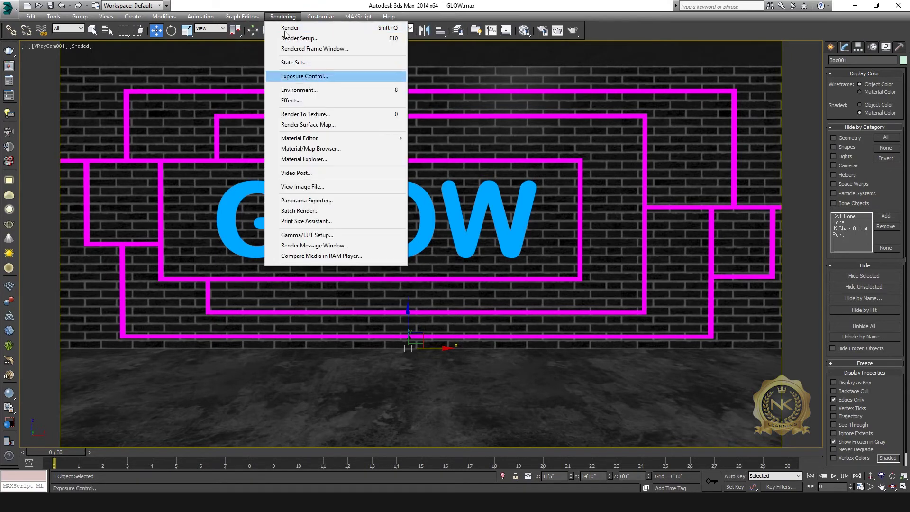
Open Rendering > Environment and show its Effects tab
left_click(374, 91)
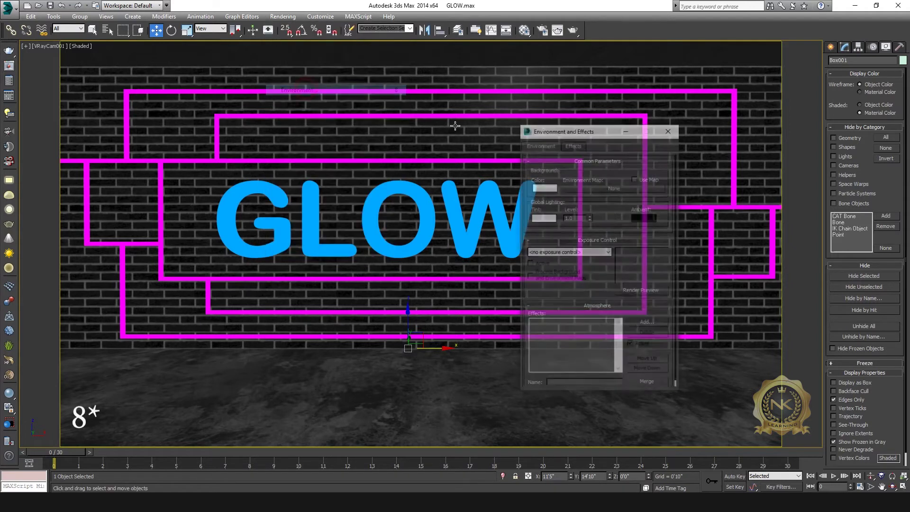
left_click_drag(581, 135, 467, 83)
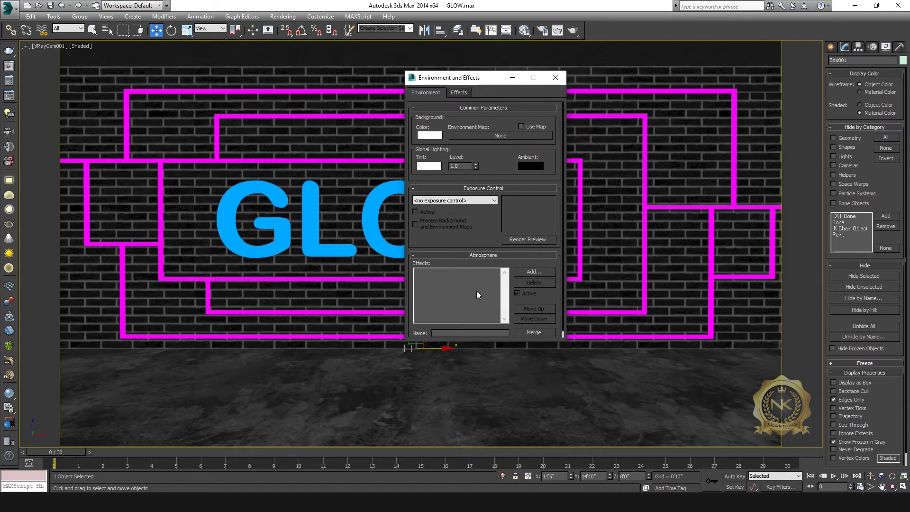
left_click(459, 93)
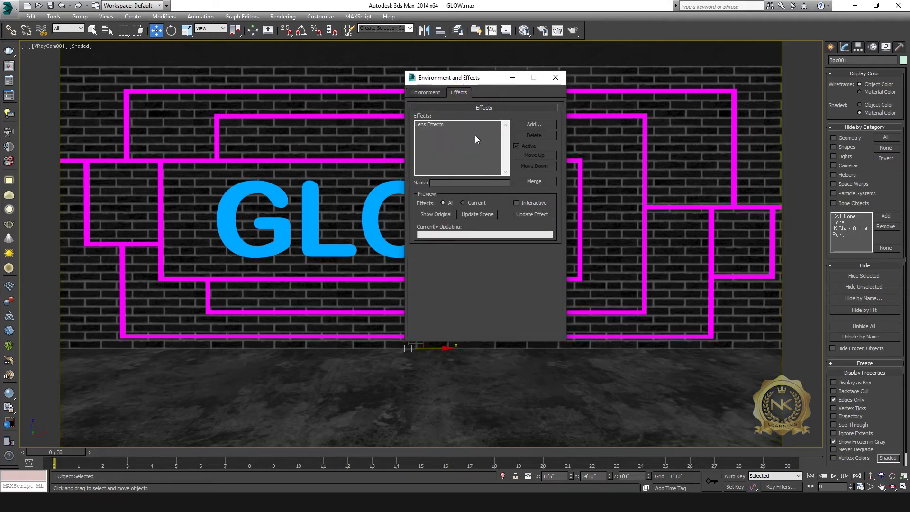
Delete the existing Lens Effects entry and add a new Lens Effects
left_click(460, 126)
left_click(544, 140)
left_click(534, 124)
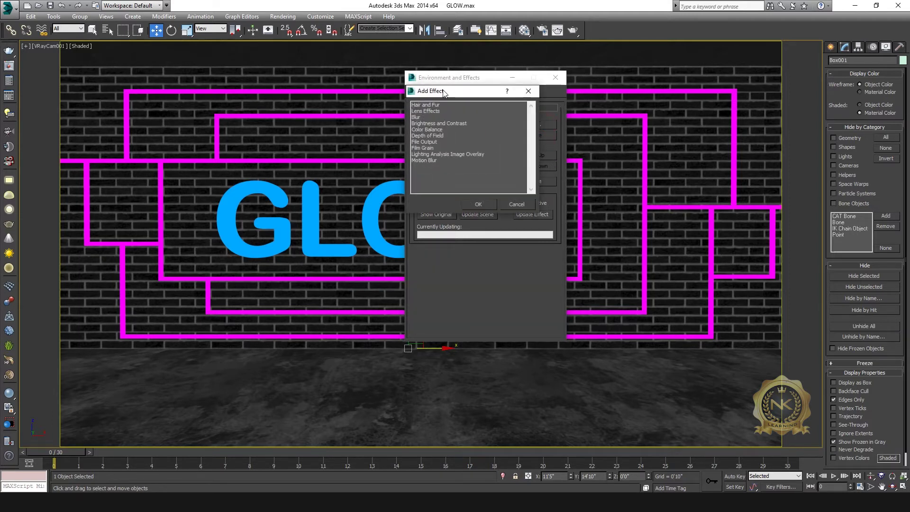
left_click_drag(443, 92, 619, 91)
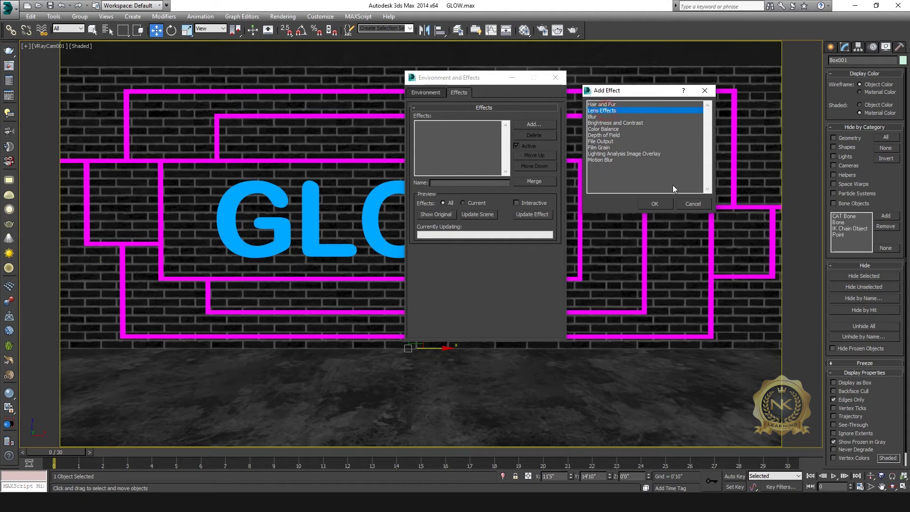
left_click(667, 204)
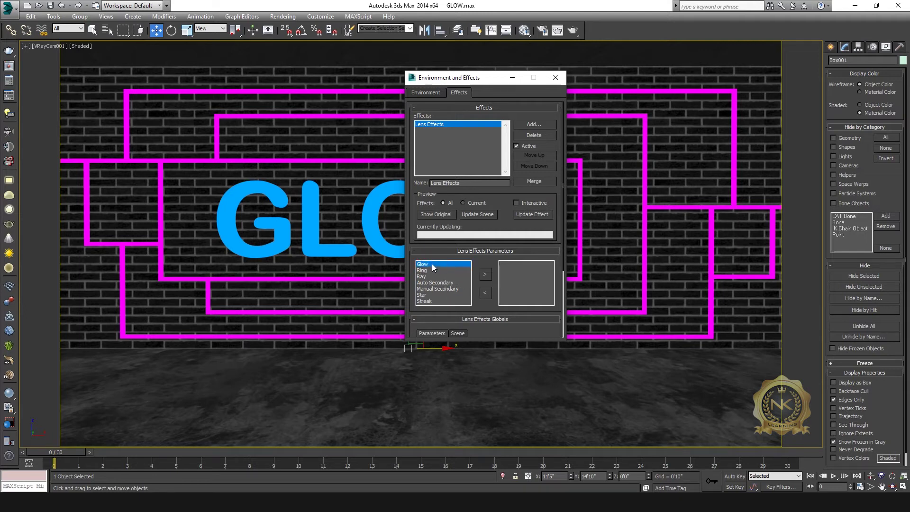
Add a Glow element to Lens Effects, with size 30.0 and intensity 110.0
left_click(484, 275)
left_click_drag(565, 189, 562, 272)
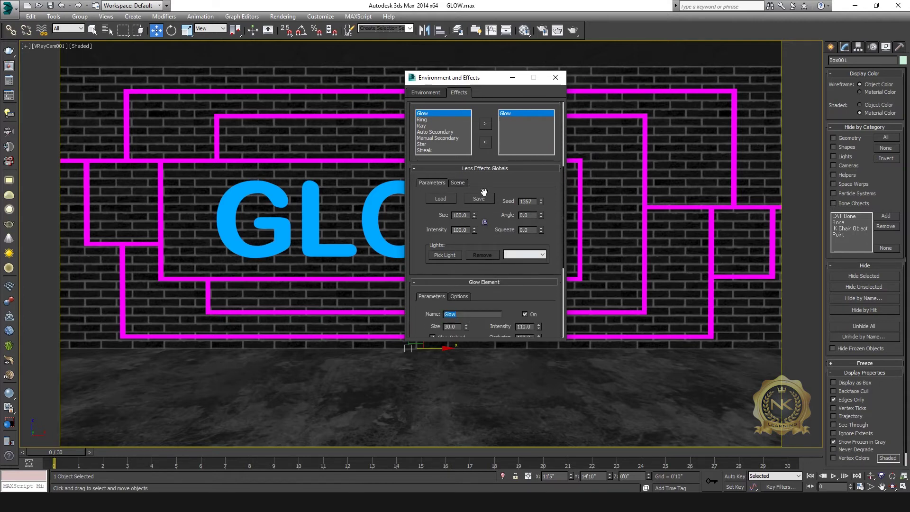
left_click(459, 183)
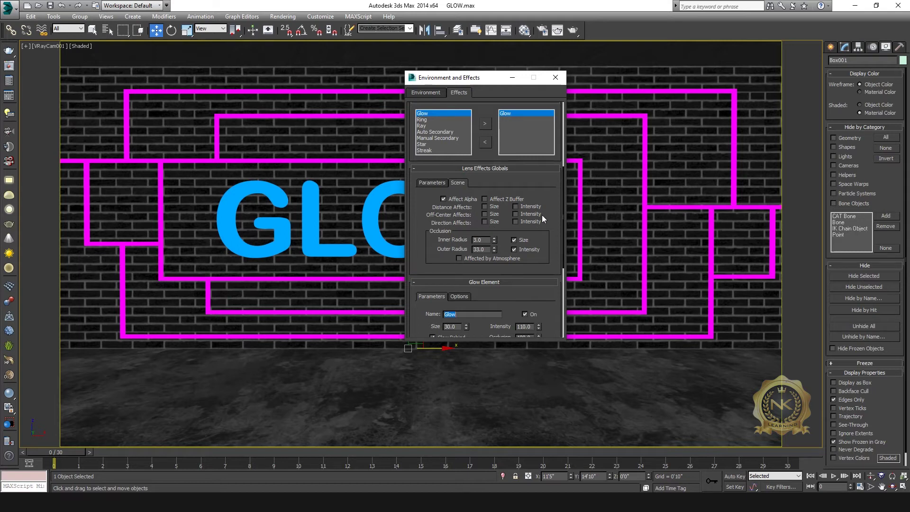
left_click(437, 184)
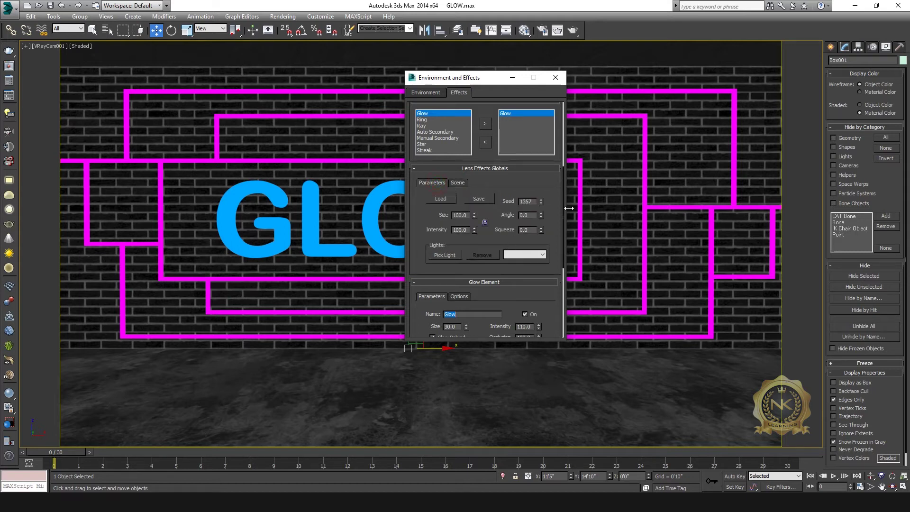
left_click_drag(564, 206, 532, 249)
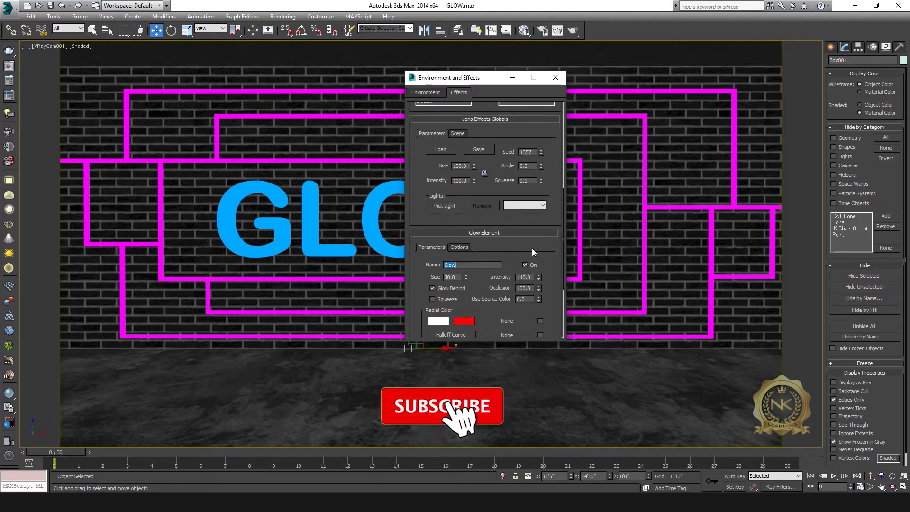
left_click(458, 249)
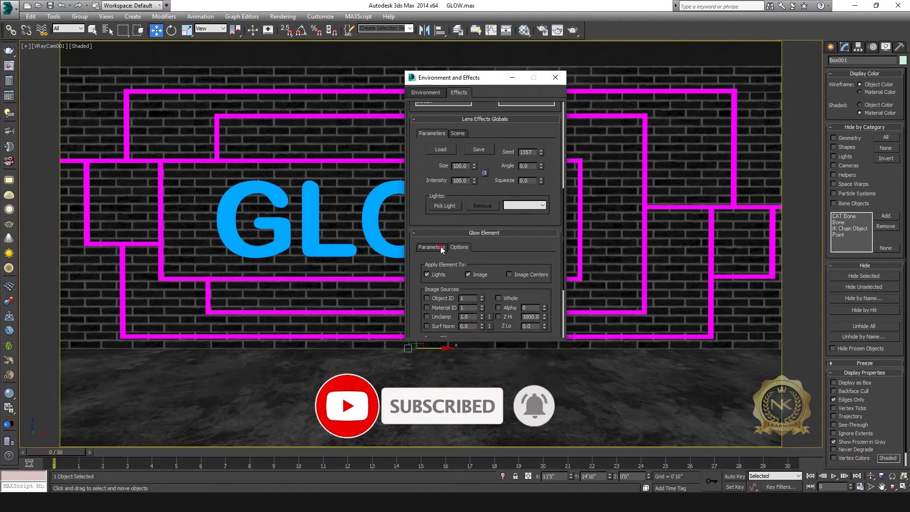
left_click(441, 248)
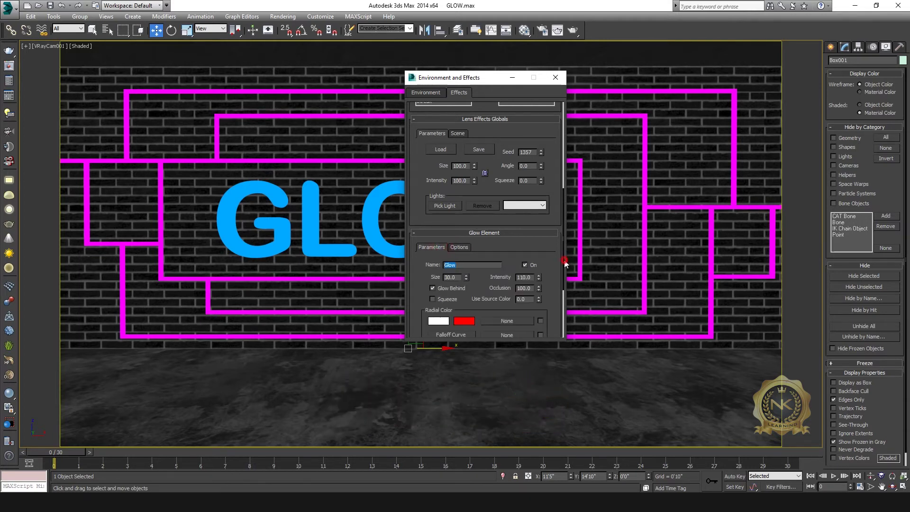
scroll(563, 278, "down", 3)
left_click(459, 220)
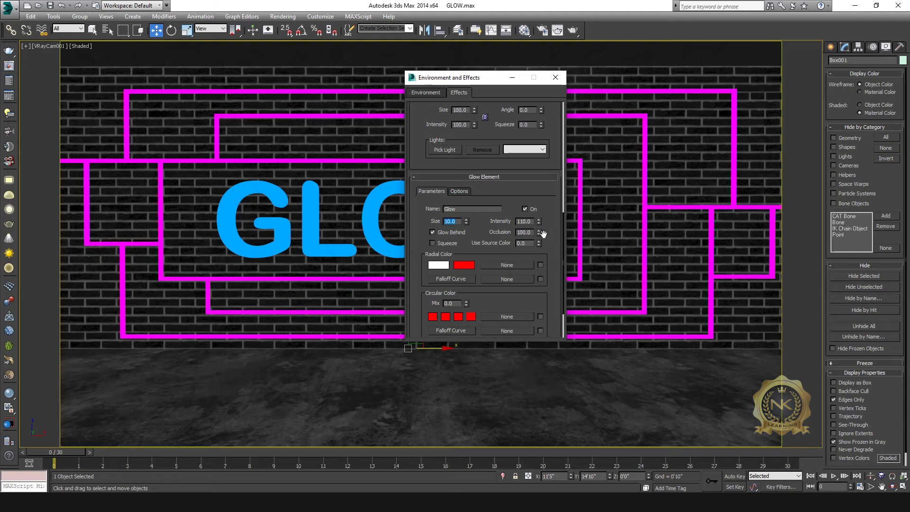
Change the Glow's radial centre colour to pale light blue and reopen the Material Editor
left_click(431, 267)
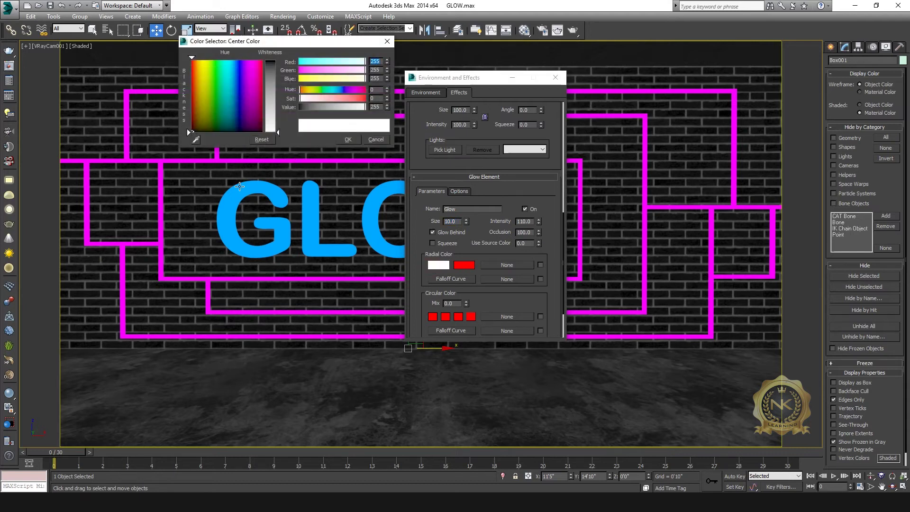
left_click_drag(229, 71, 232, 59)
left_click_drag(279, 132, 279, 99)
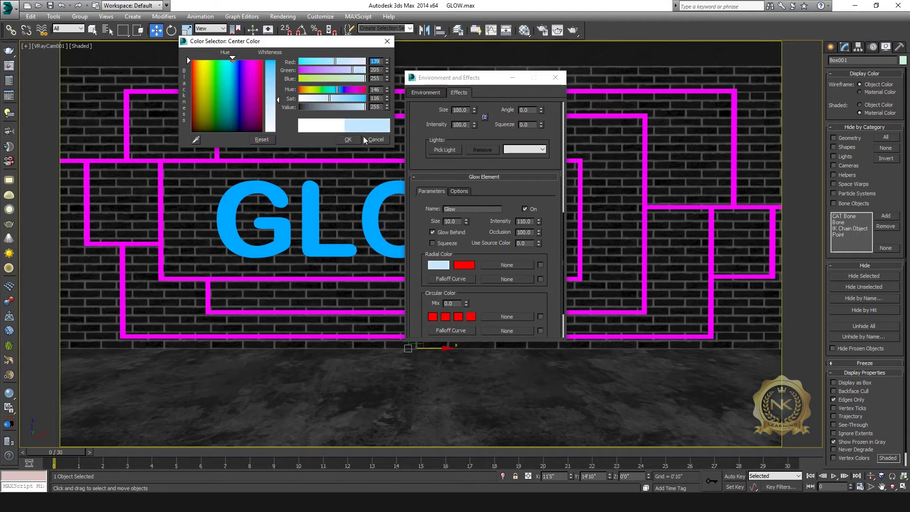
left_click(349, 140)
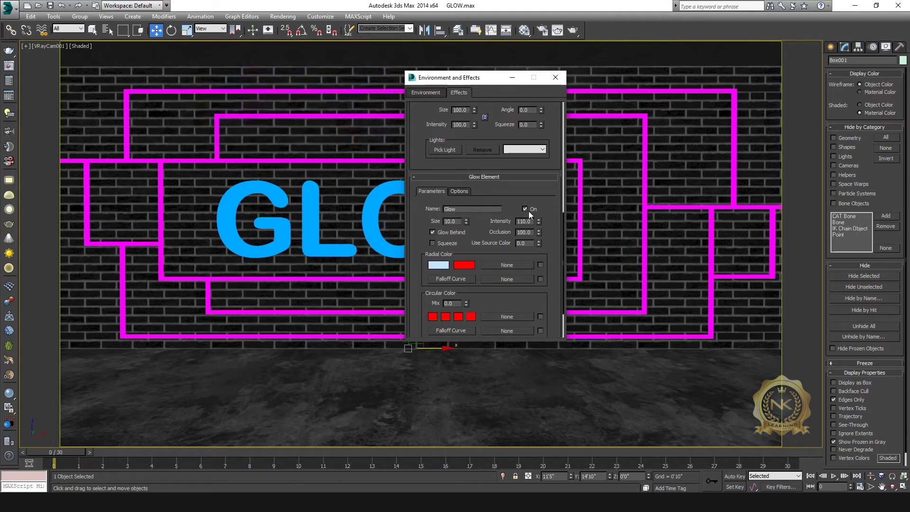
left_click(716, 243)
key("m")
Review the Glow element options, then give the cyan text material effects channel 4
left_click(635, 97)
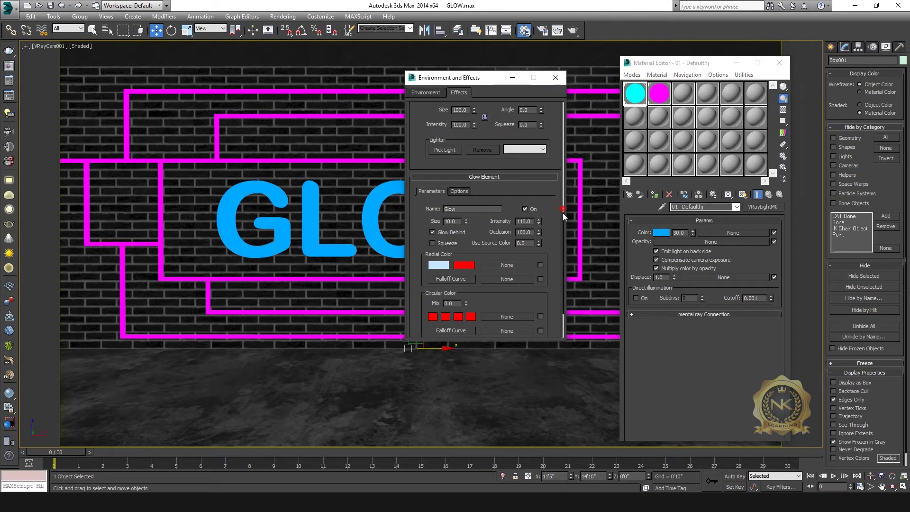
scroll(562, 212, "up", 3)
left_click_drag(564, 258, 566, 350)
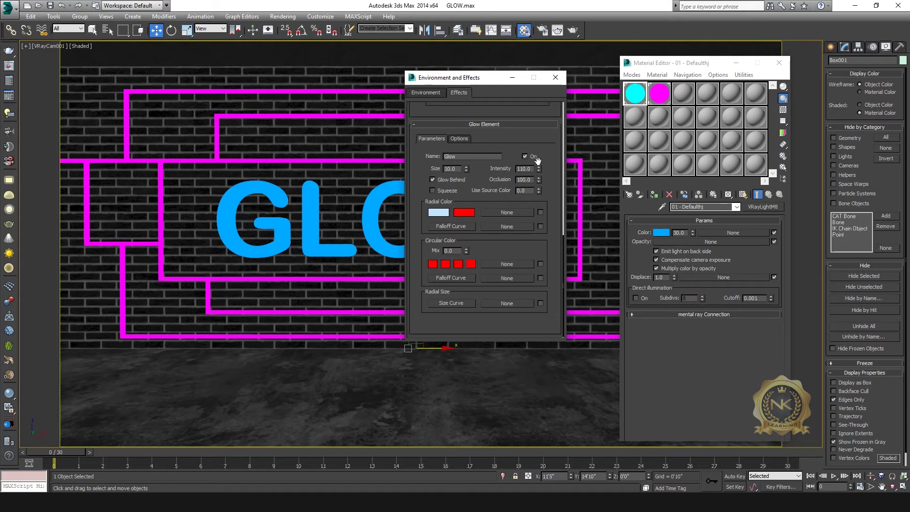
left_click(460, 139)
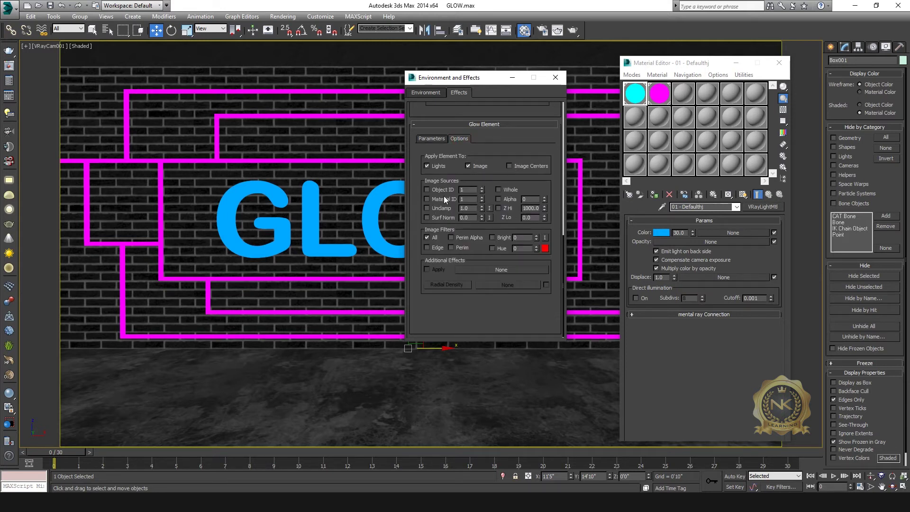
left_click(636, 94)
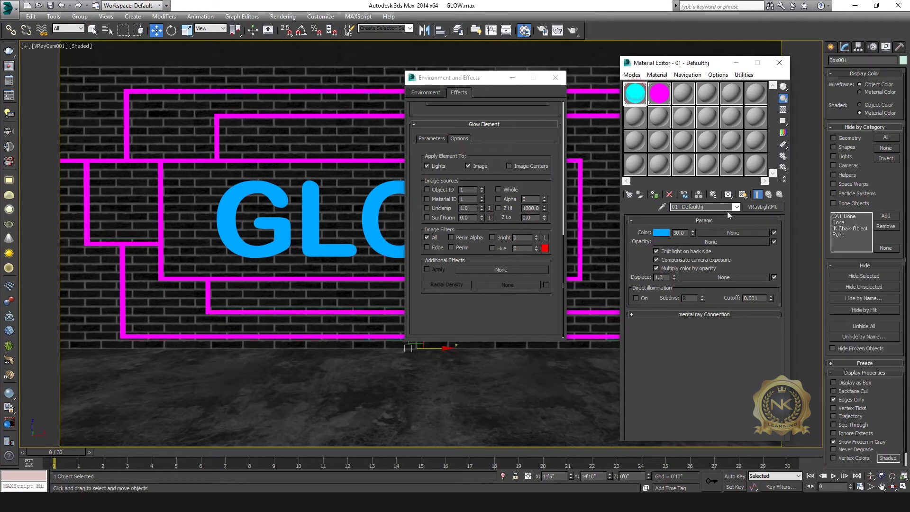
left_click_drag(732, 197, 744, 210)
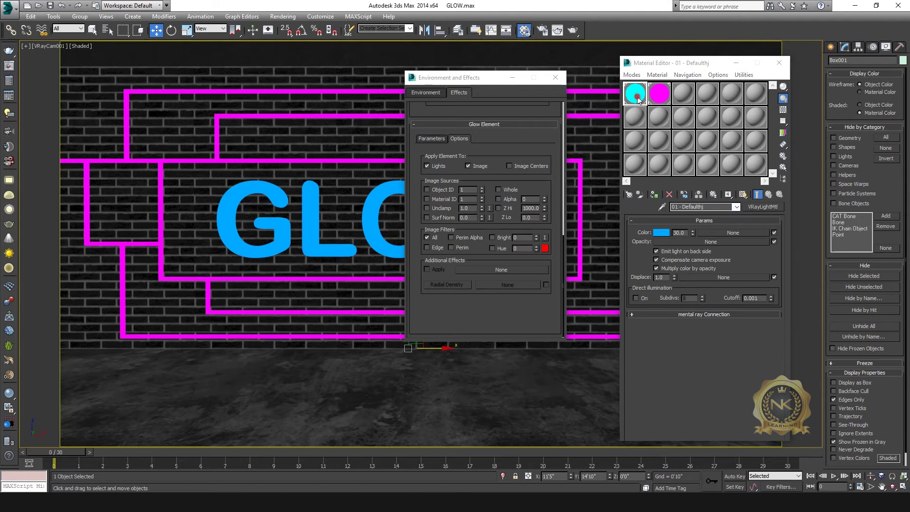
Select the GLOW text, keep its material on channel 4, and enable the glow's Material ID source
double_click(636, 94)
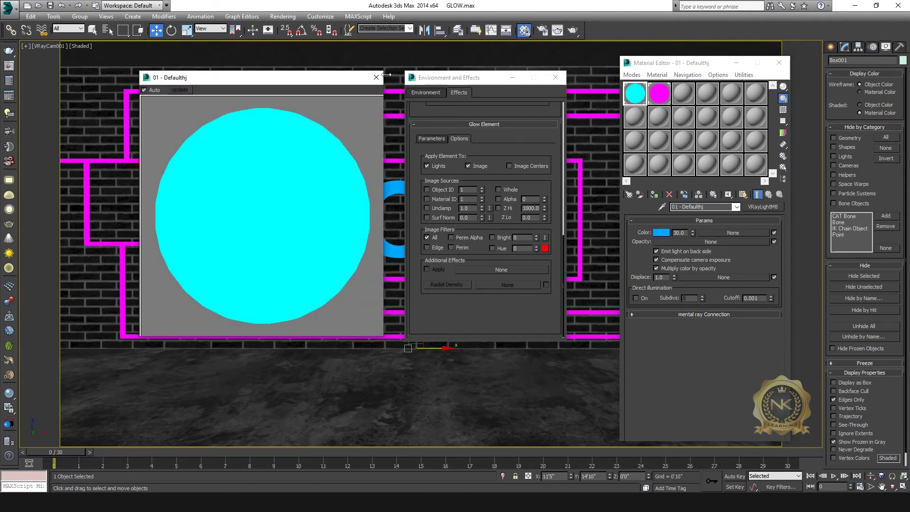
left_click(376, 77)
left_click(313, 200)
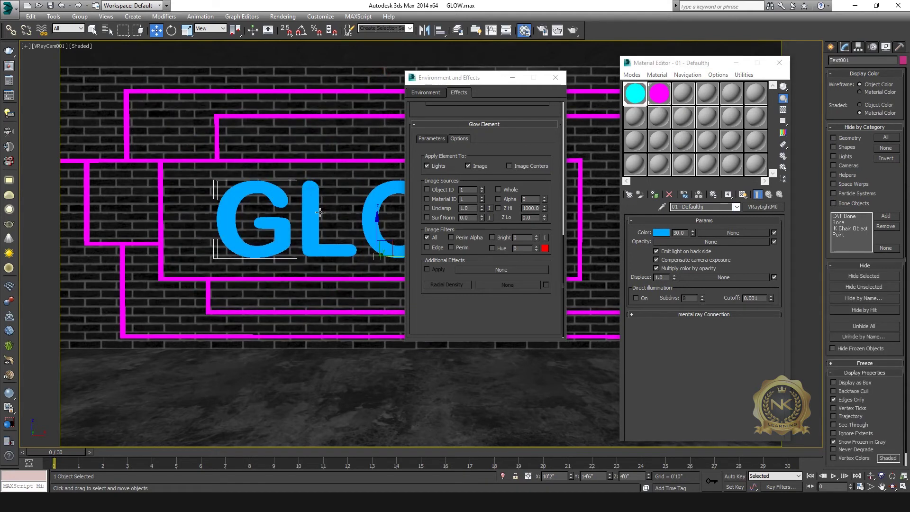
left_click(730, 196)
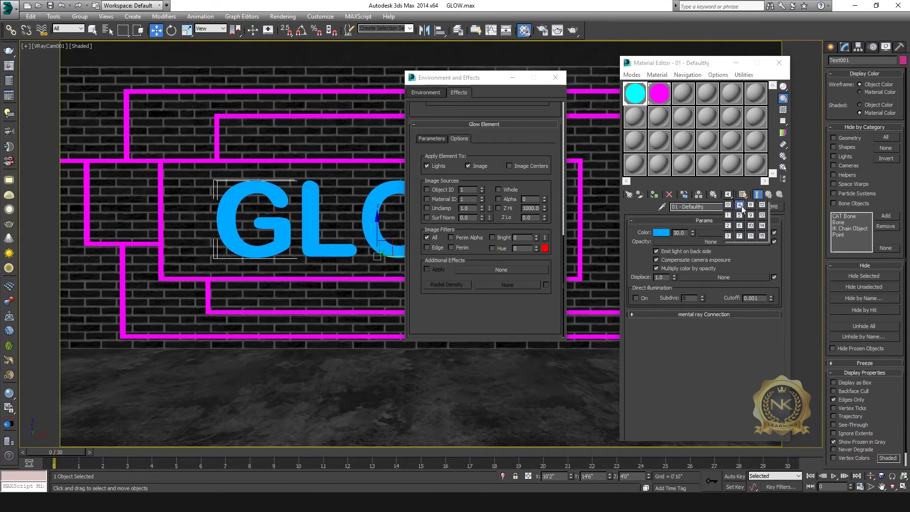
left_click(741, 206)
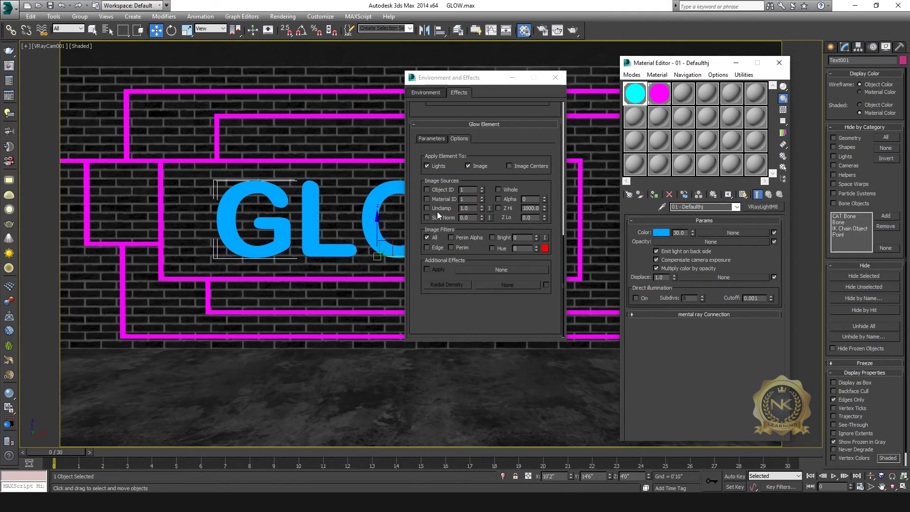
left_click(428, 199)
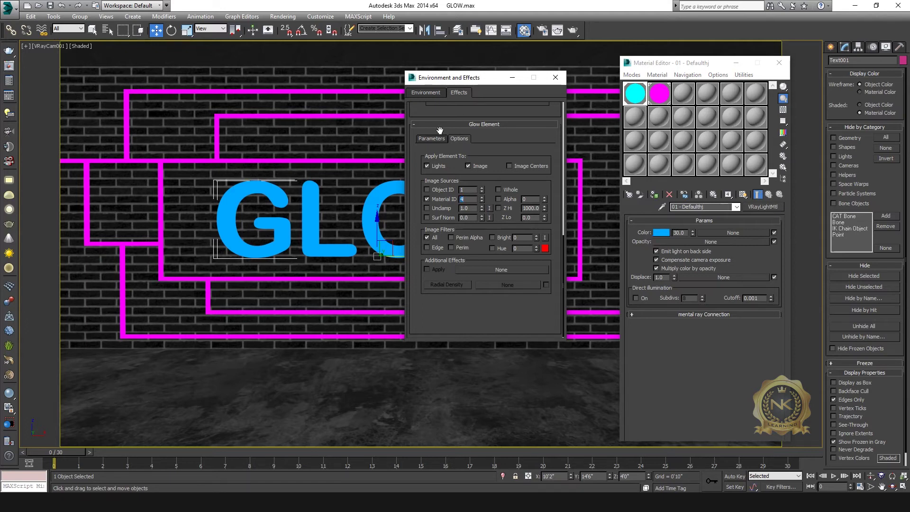
left_click_drag(562, 243, 563, 102)
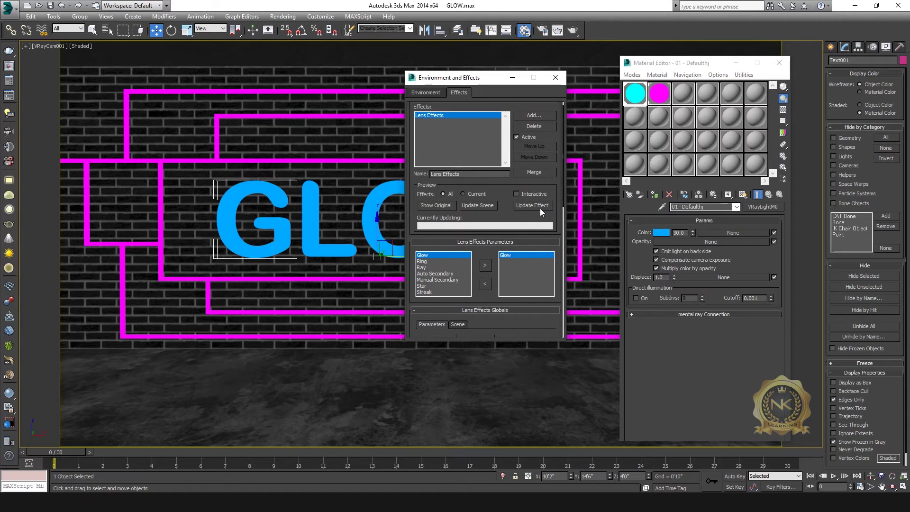
Render an Update Effect preview of the glow, then move Environment and Effects to the right
left_click(526, 205)
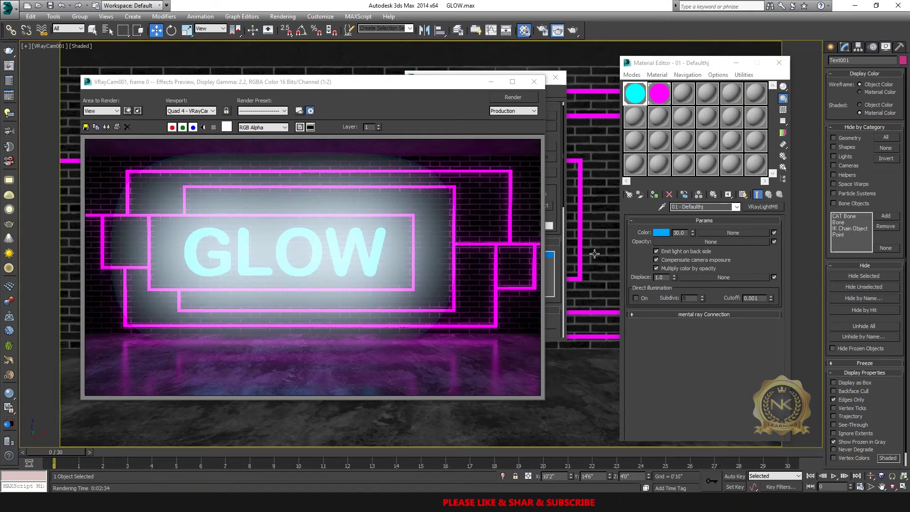
left_click(562, 229)
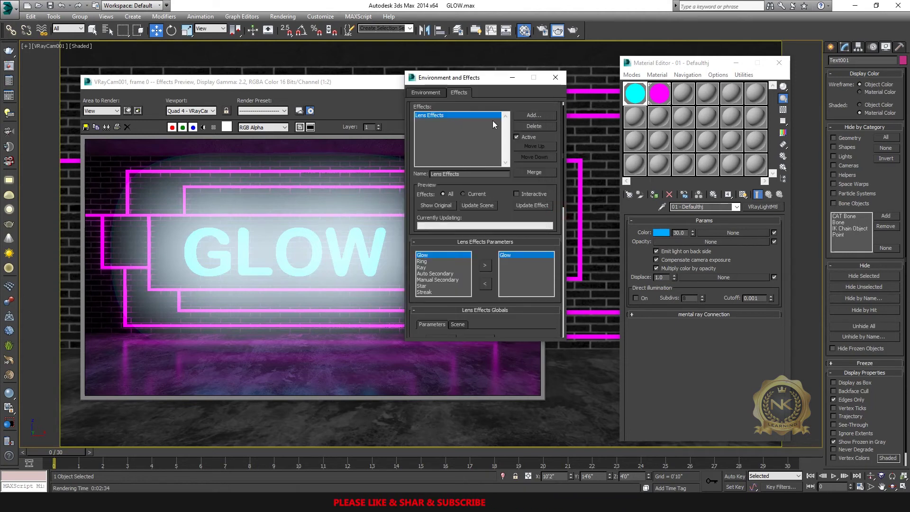
left_click_drag(474, 77, 549, 76)
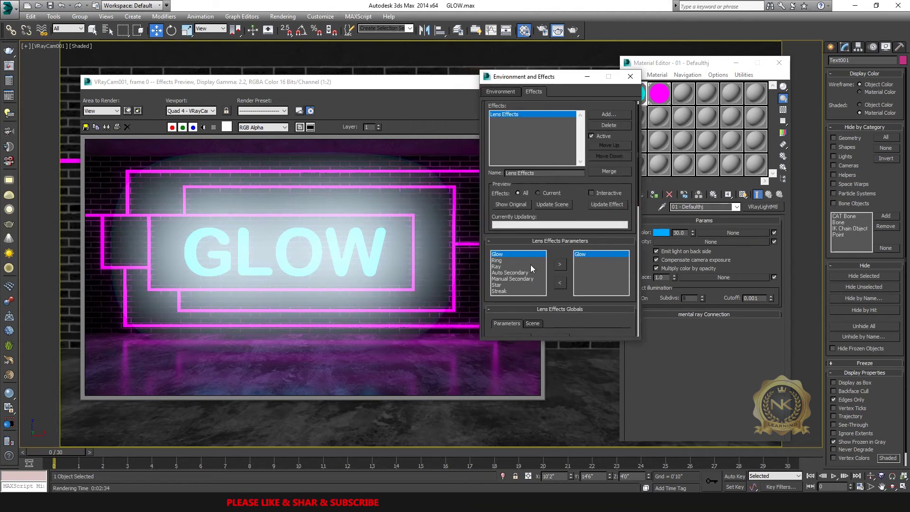
Set glow Occlusion to 40 with Squeeze on, then re-render the camera view
left_click_drag(638, 186, 630, 286)
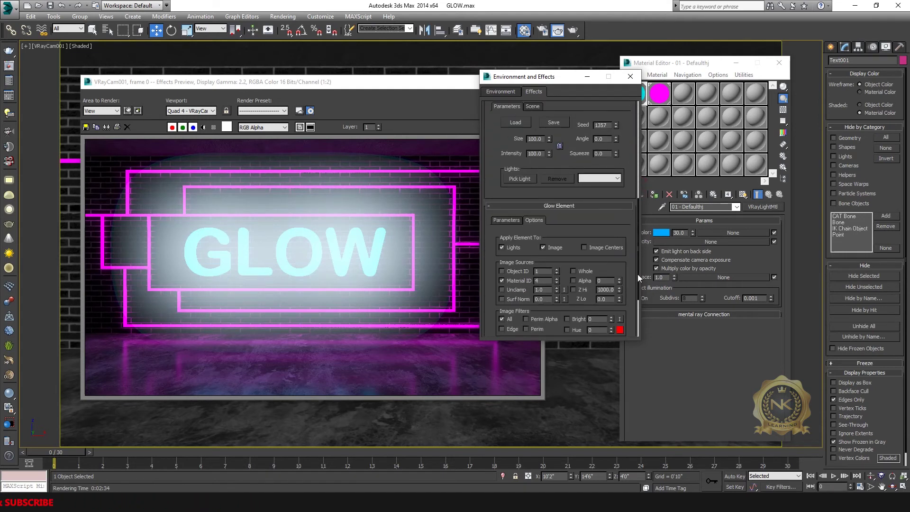
mouse_move(639, 274)
left_mouse_down()
mouse_move(641, 328)
mouse_move(644, 278)
mouse_move(645, 297)
mouse_move(643, 289)
left_mouse_up()
left_click(507, 212)
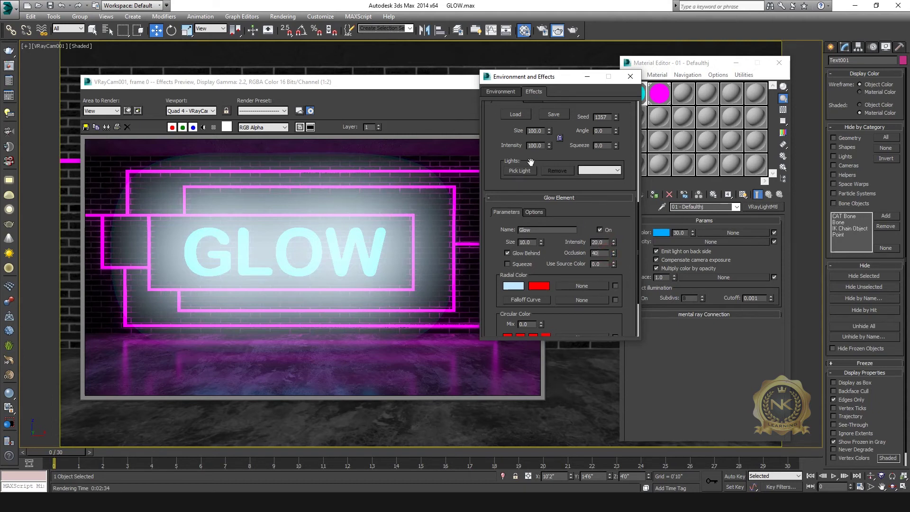
left_click(522, 266)
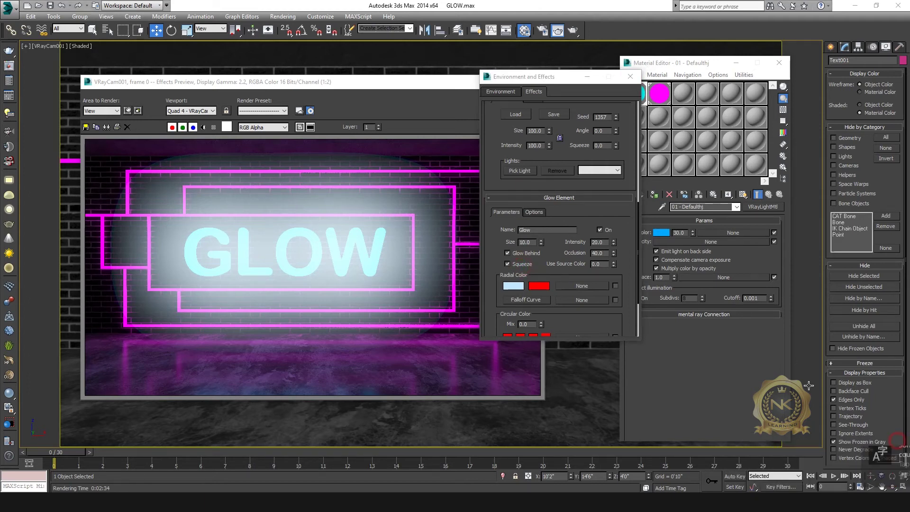
left_click(630, 76)
key("shift+q")
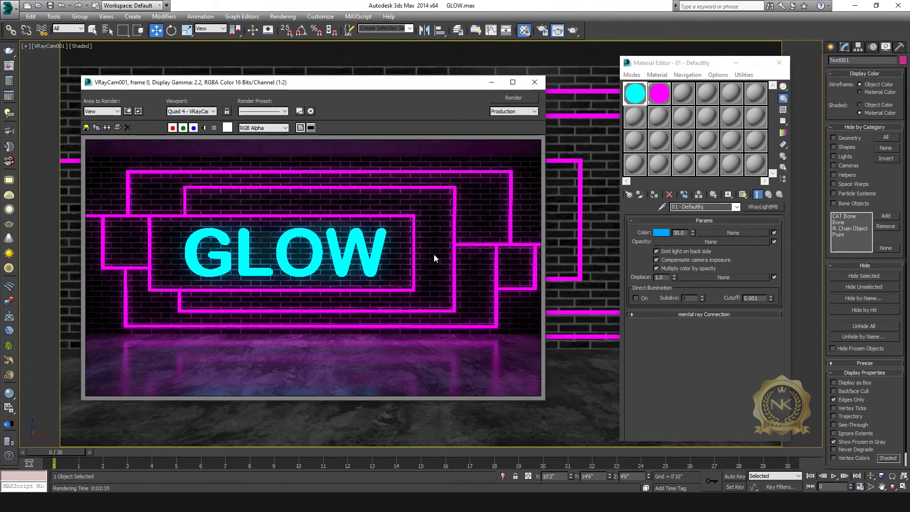
Re-render the scene in a maximized V-Ray frame buffer, zoom out, then restore the window
left_click(513, 83)
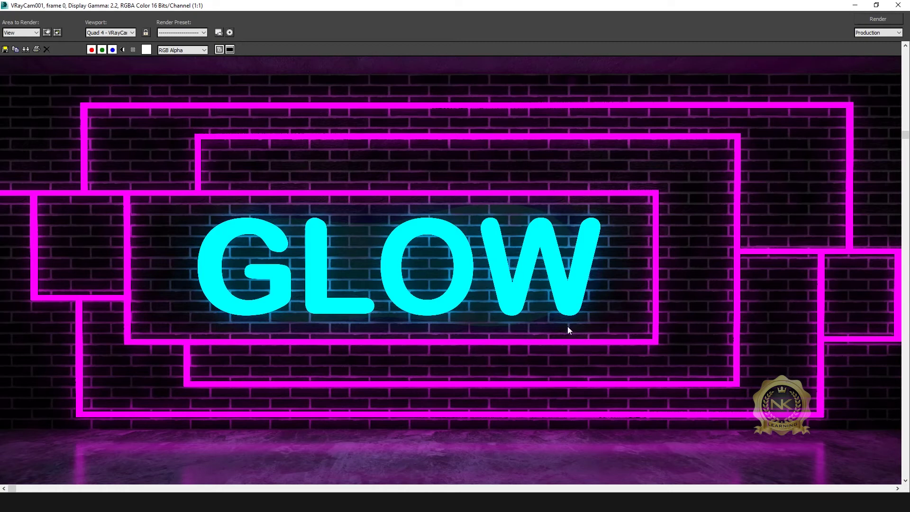
key("shift+q")
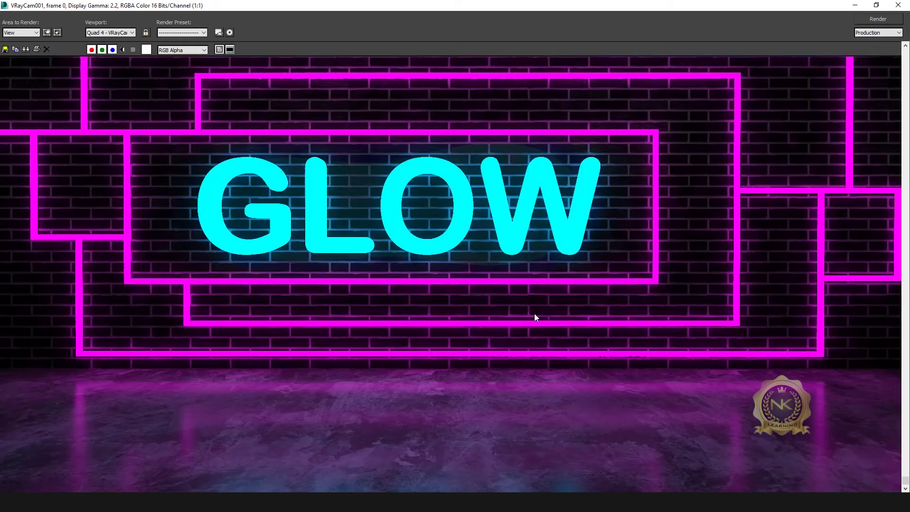
key("shift+q")
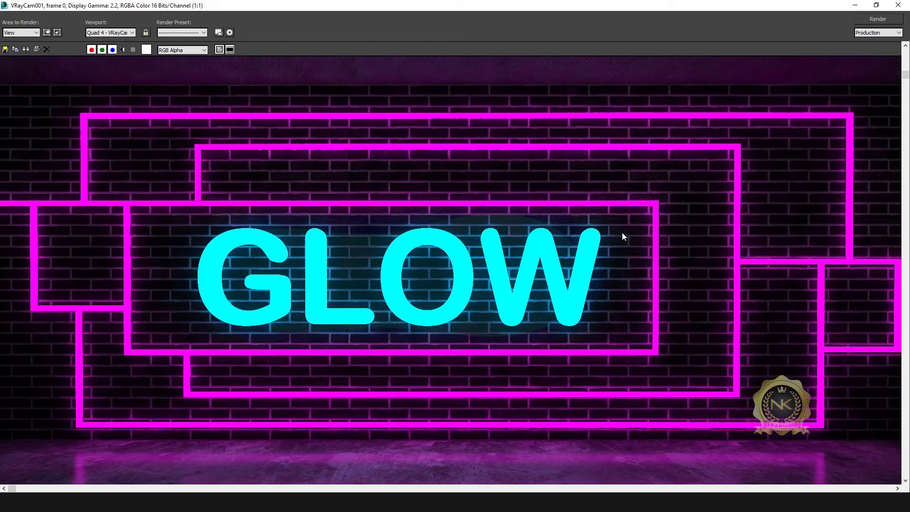
scroll(612, 238, "down", 1)
left_click(876, 6)
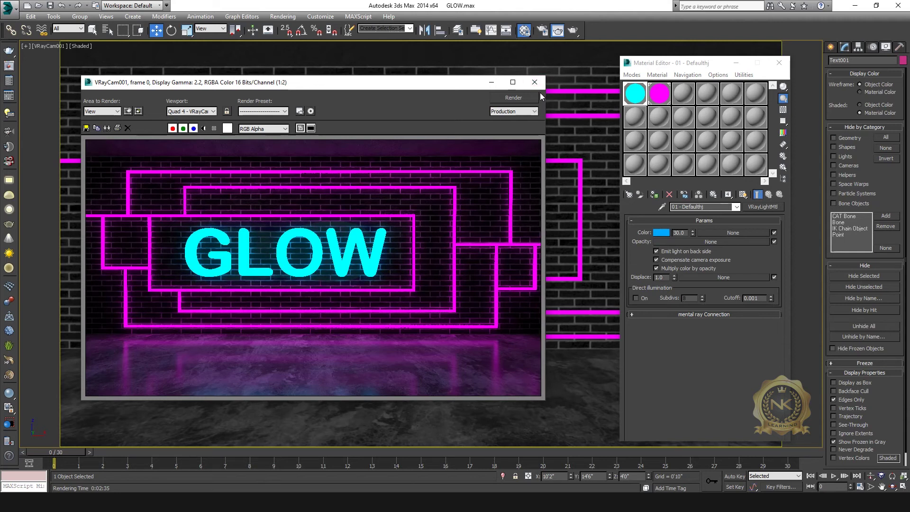
Create a small sphere in the maximized Top view
left_click(538, 83)
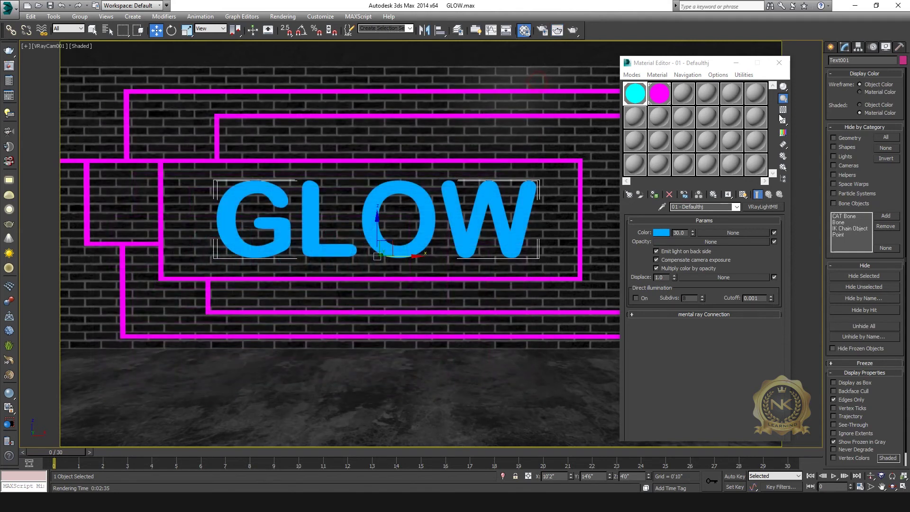
left_click(832, 47)
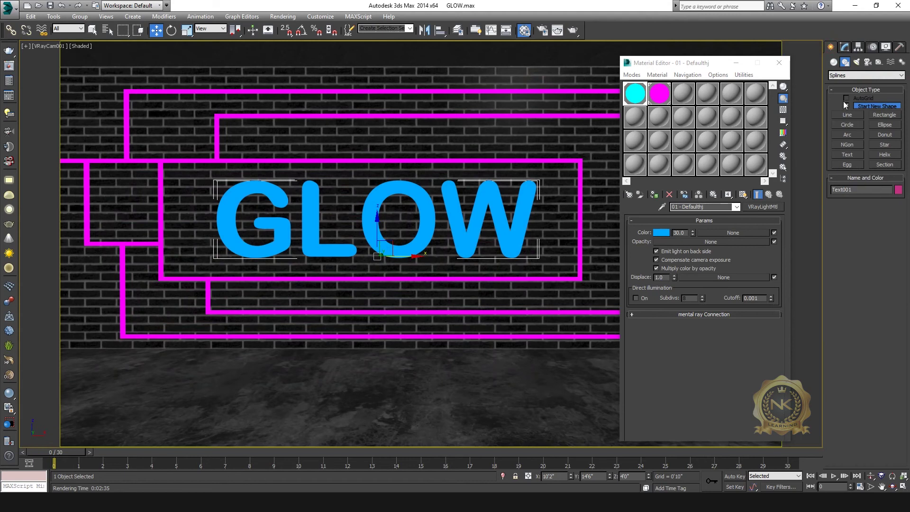
left_click(834, 62)
left_click(848, 117)
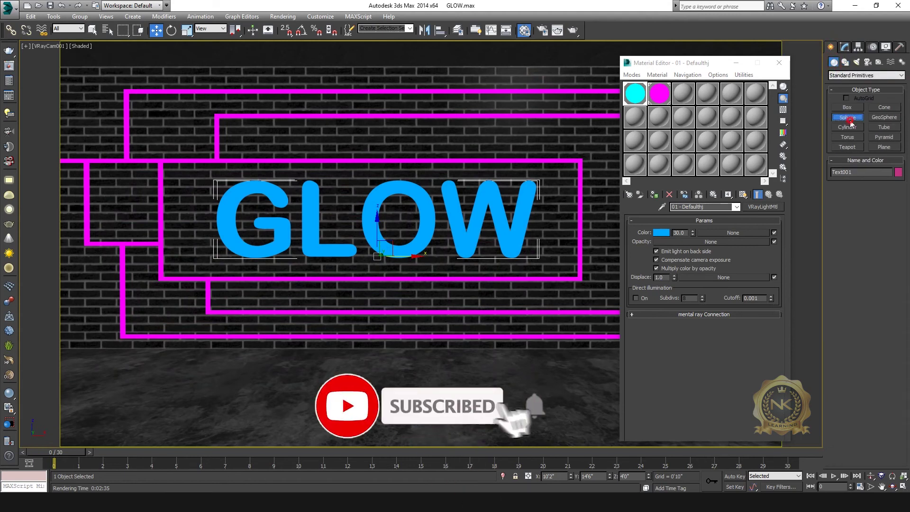
key("alt+w")
key("alt+w")
scroll(373, 213, "up", 8)
left_click_drag(244, 202, 261, 209)
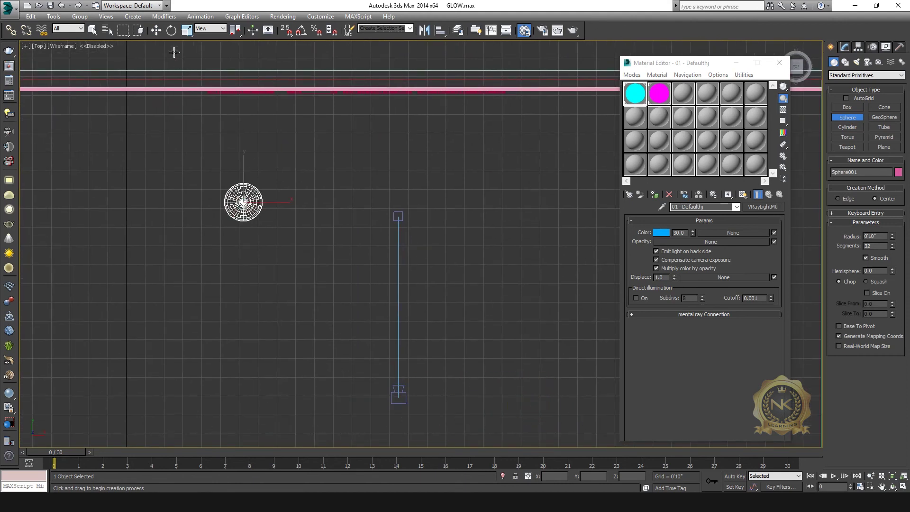
Raise the sphere onto the floor in the Front view, undoing a trial radius change
left_click(156, 30)
key("alt+w")
key("alt+w")
scroll(380, 289, "up", 2)
scroll(380, 289, "up", 2)
left_click_drag(430, 275, 429, 243)
left_click(845, 47)
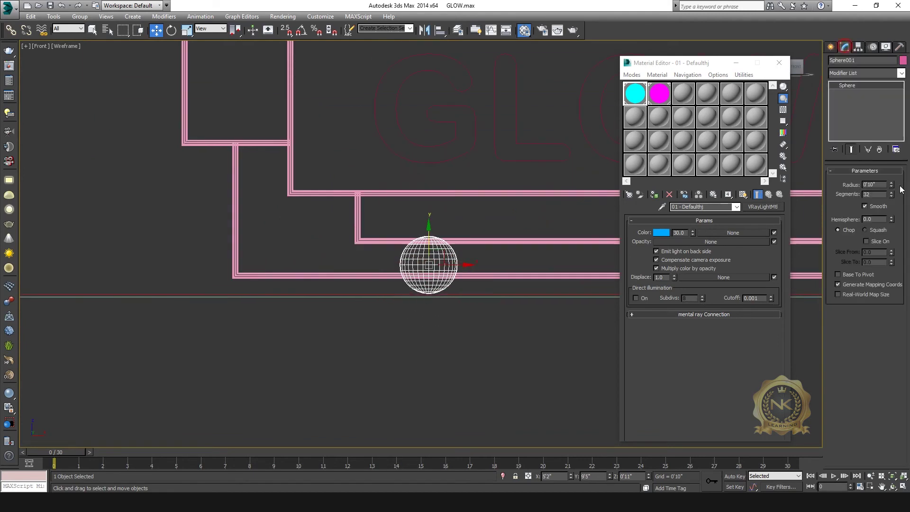
left_click_drag(892, 187, 893, 193)
key("ctrl+z")
Set the sphere radius to 0'9" and lower it to rest on the floor in Front view
key("alt+w")
right_click(519, 358)
key("alt+w")
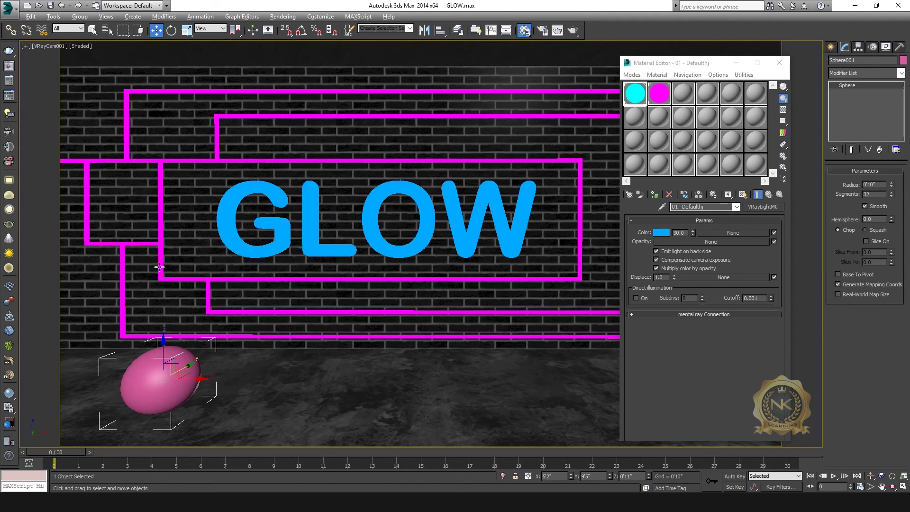
key("alt+w")
right_click(522, 120)
key("alt+w")
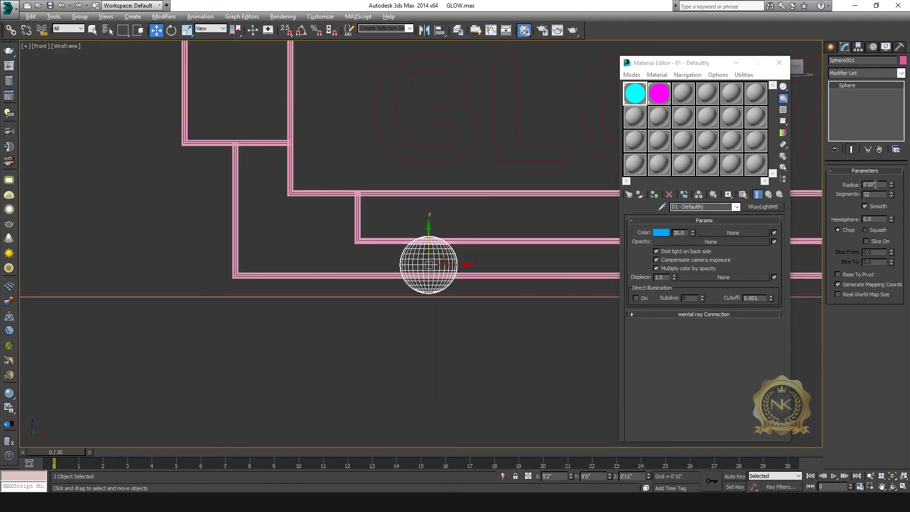
type("9")
key("Return")
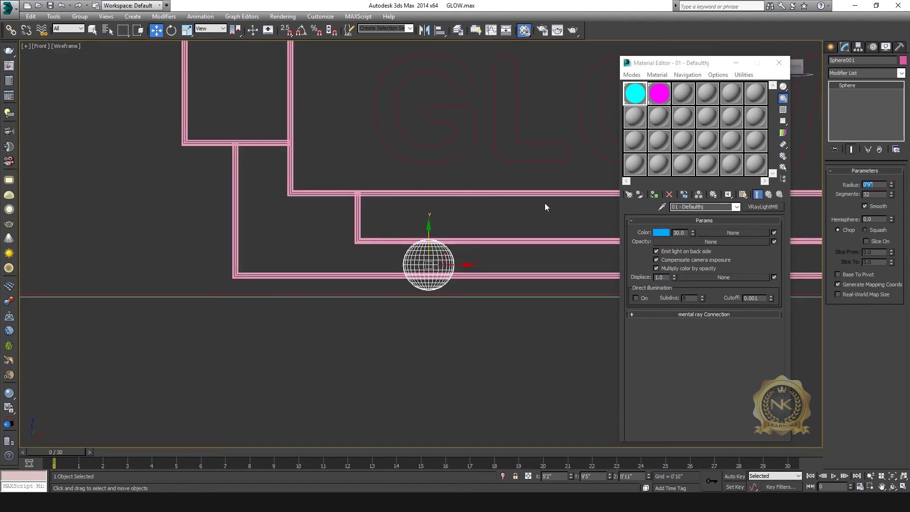
middle_click_drag(544, 205, 497, 179)
scroll(355, 242, "up", 4)
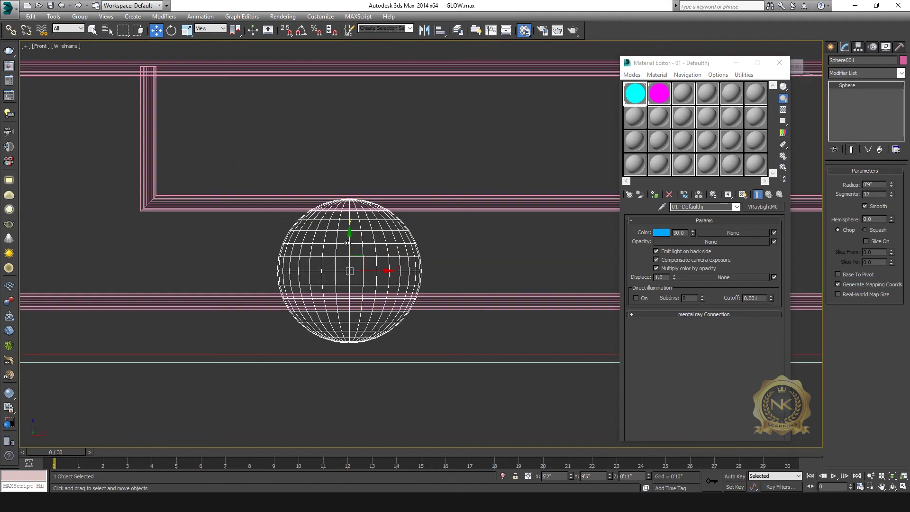
left_click_drag(350, 242, 351, 259)
Make the camera viewport active and maximize it
key("alt+w")
right_click(524, 357)
key("alt+w")
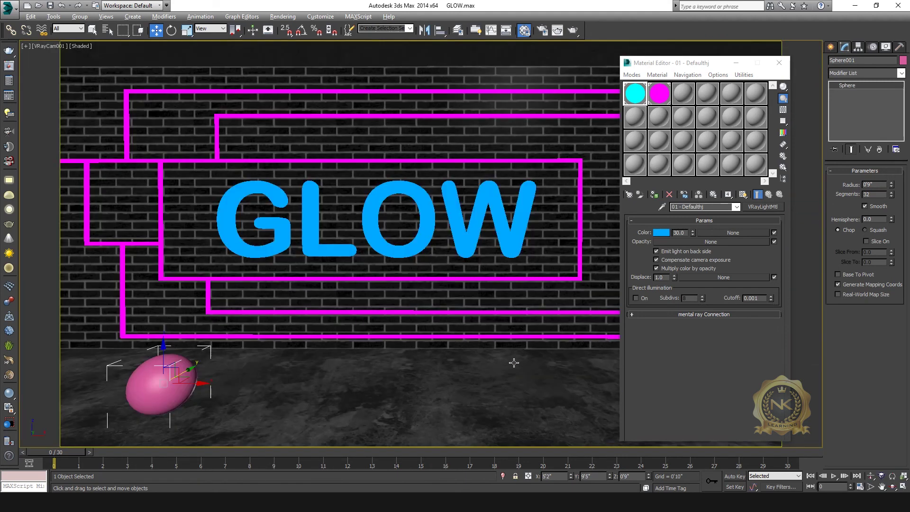
Turn material slot 3 into a VRayLightMtl with a full green light colour
left_click(682, 99)
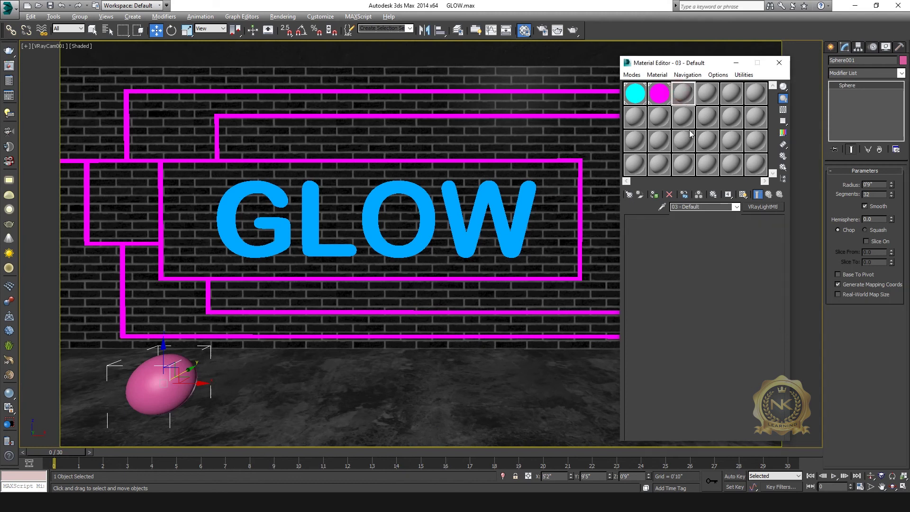
left_click(768, 208)
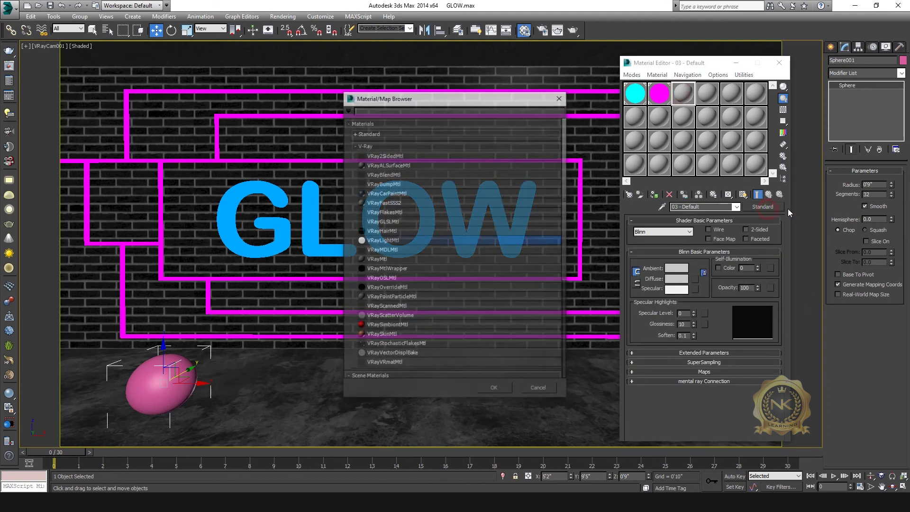
double_click(383, 240)
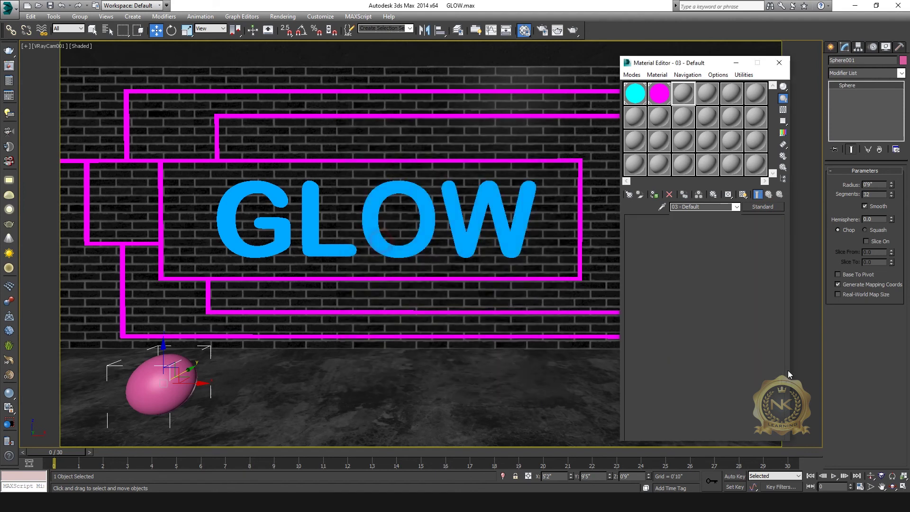
left_click(664, 233)
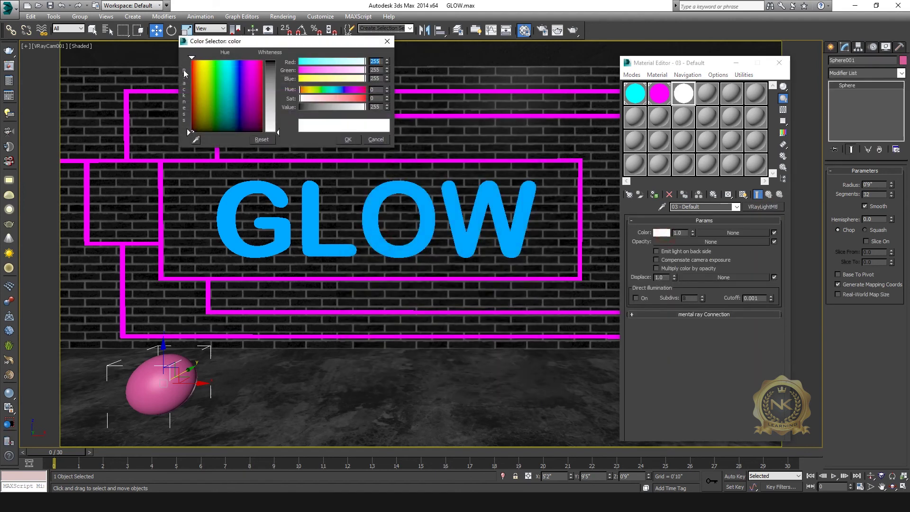
left_click(220, 59)
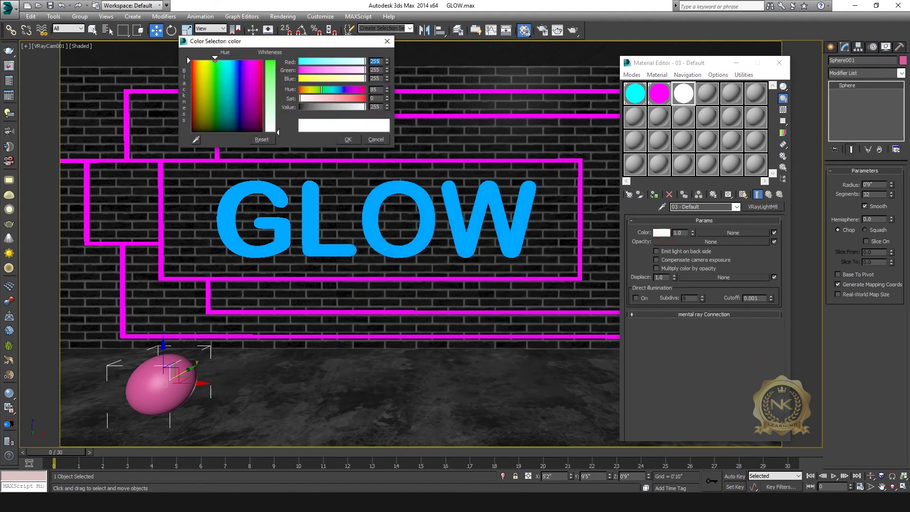
left_click(270, 78)
left_click(348, 139)
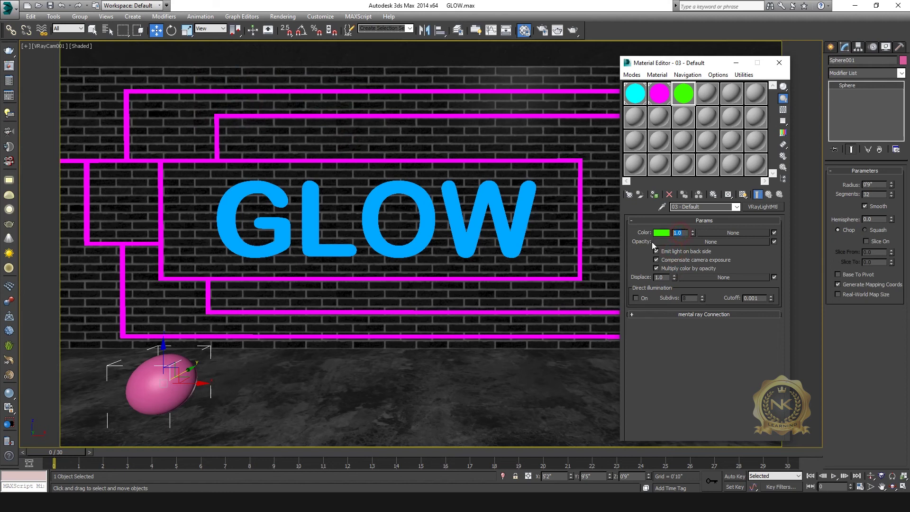
Set the green light material's intensity to 30 and assign it to the sphere
type("30")
key("Return")
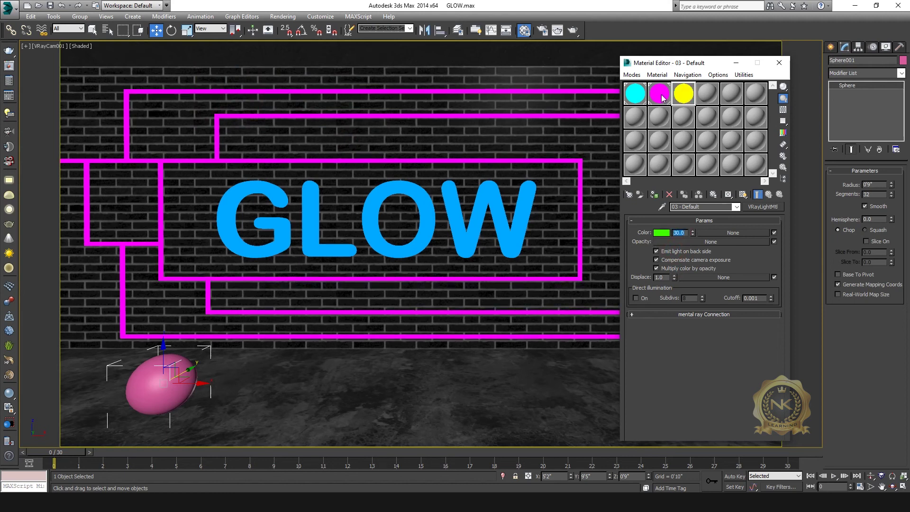
left_click(663, 97)
left_click(681, 93)
left_click(655, 195)
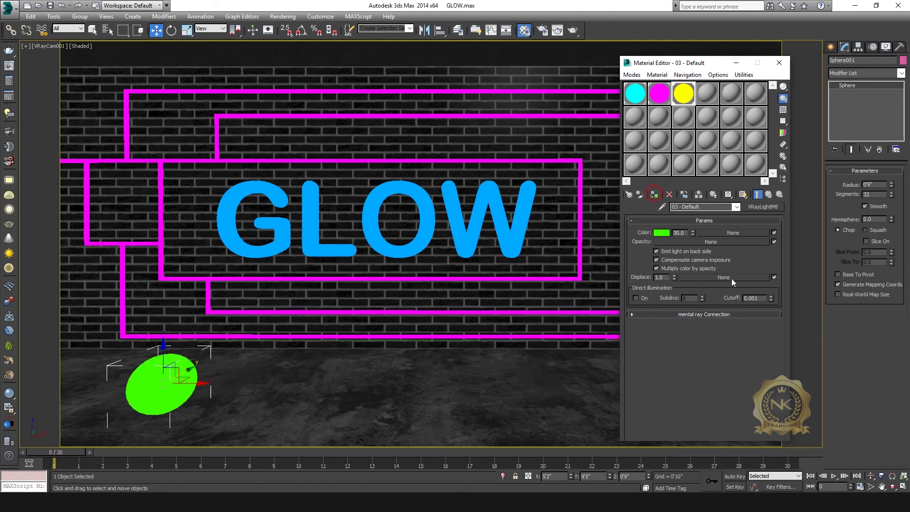
In Top view, Shift-drag the sphere along X to make 3 evenly spaced copies
key("alt+w")
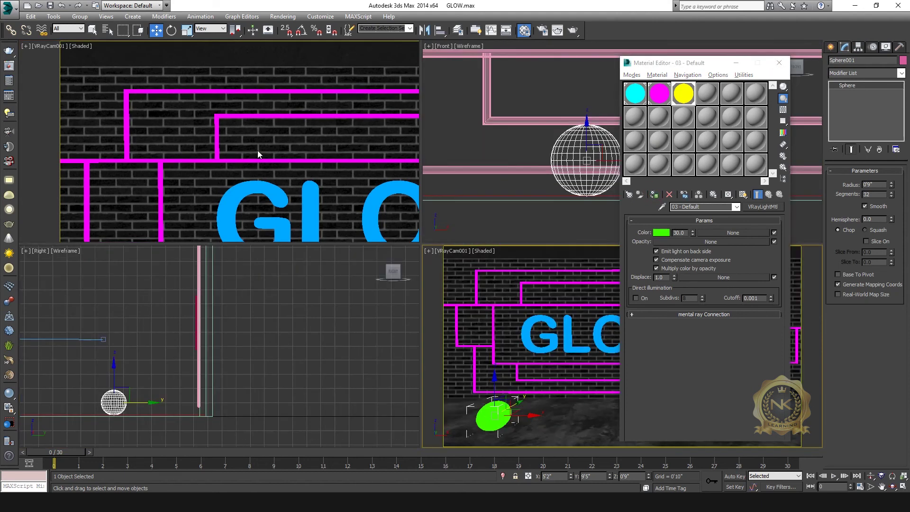
key("alt+w")
middle_click_drag(417, 224, 363, 200)
scroll(363, 197, "down", 3)
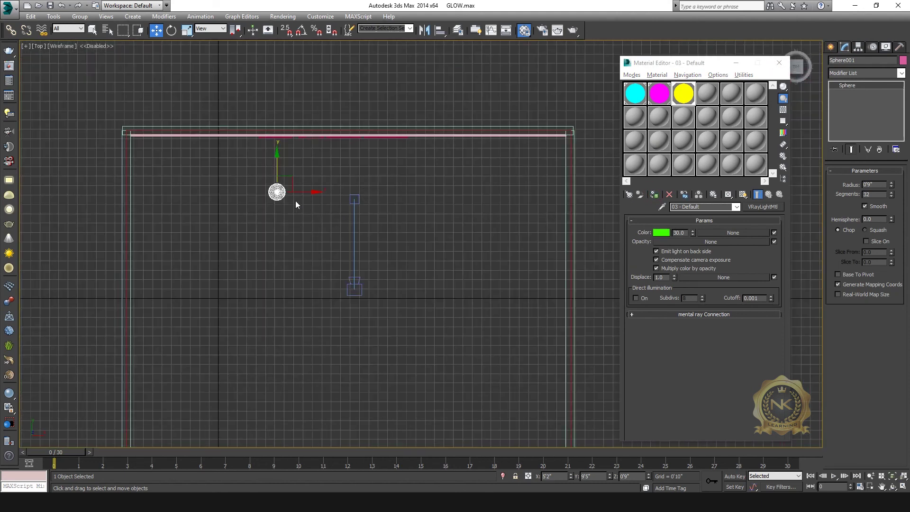
left_click_drag(310, 193, 361, 193, "shift")
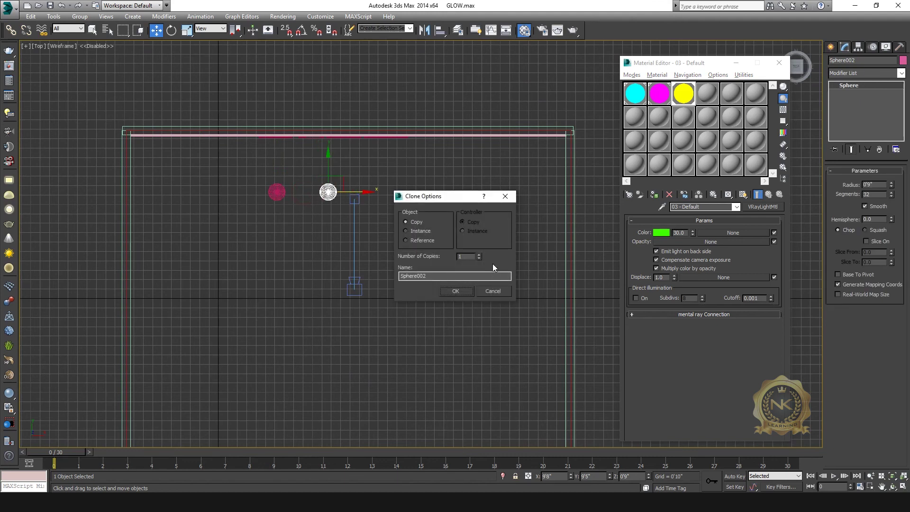
left_click(479, 257)
left_click(456, 292)
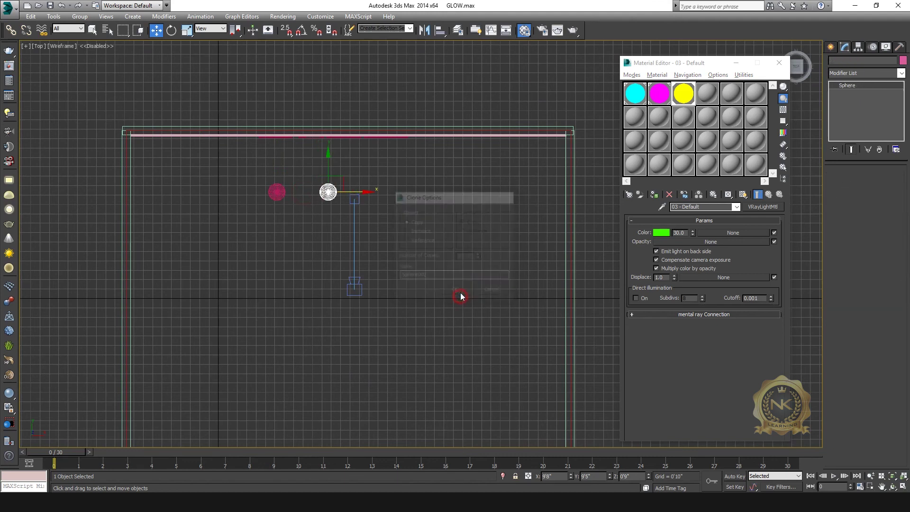
Return to the camera view, close the Material Editor, and render with Shift+Q
key("alt+w")
key("alt+w")
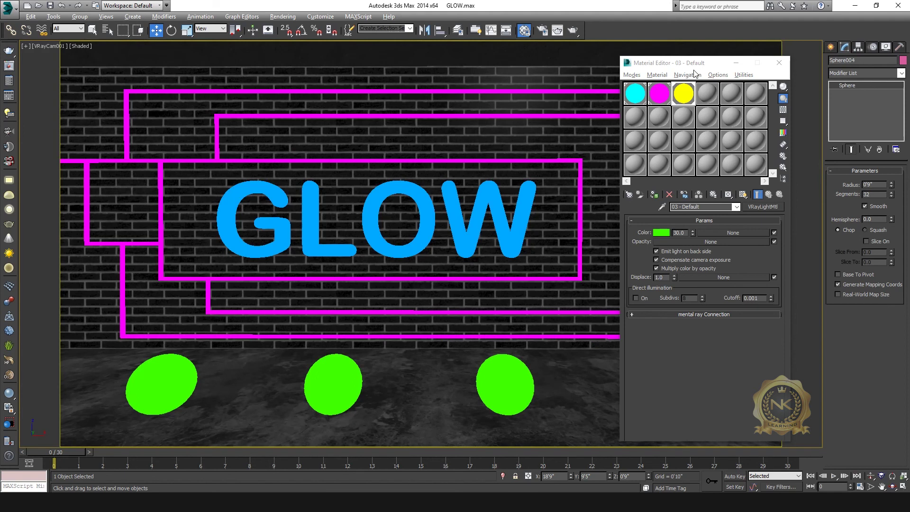
left_click_drag(704, 67, 311, 61)
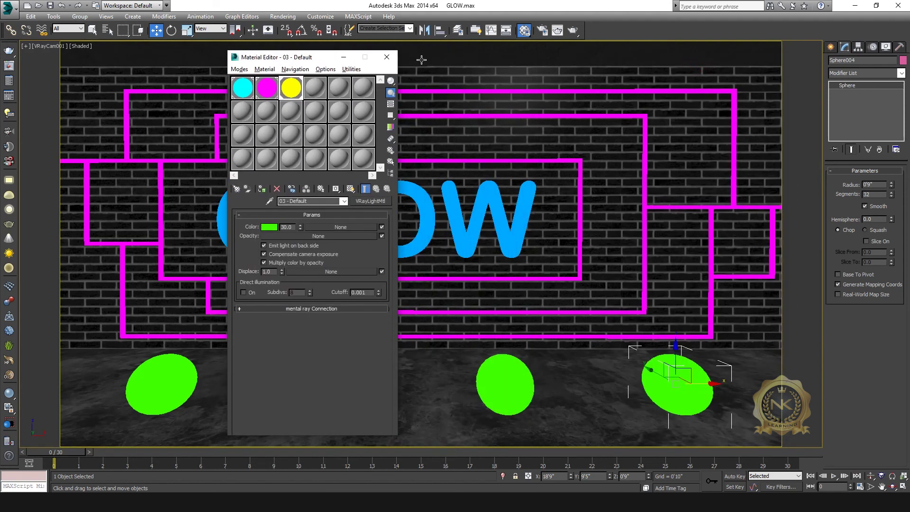
left_click(389, 60)
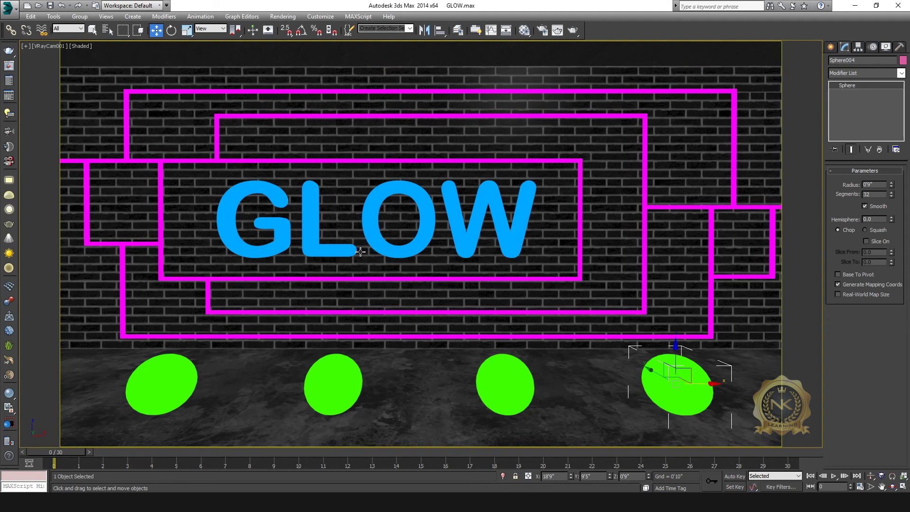
mouse_move(365, 252)
middle_mouse_down()
mouse_move(378, 253)
mouse_move(368, 247)
middle_mouse_up()
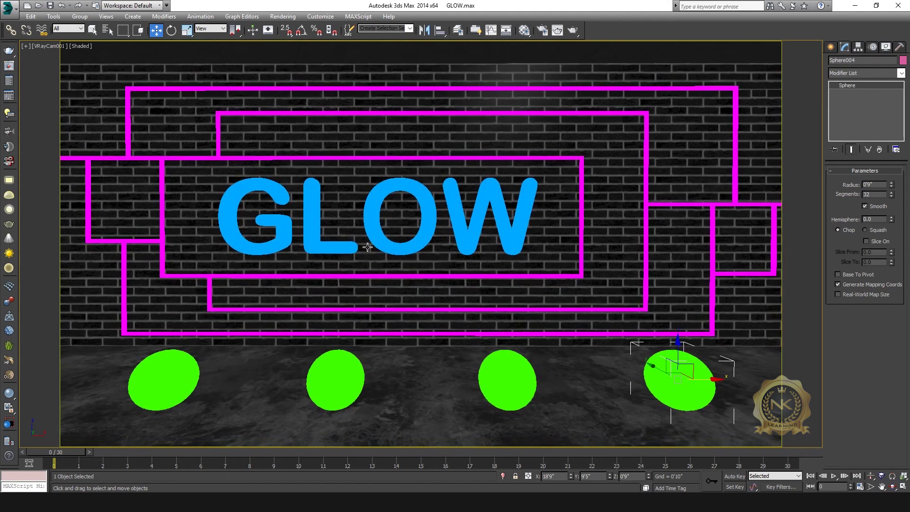
key("shift+q")
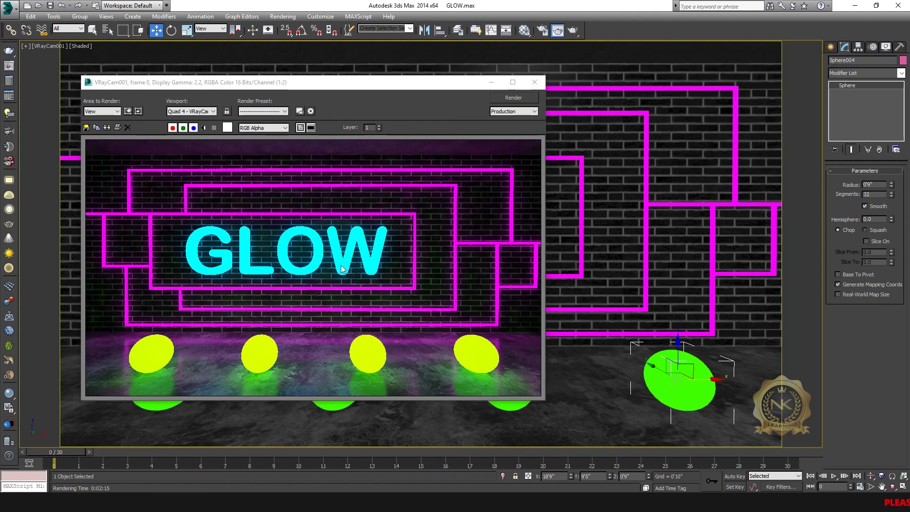
Maximize the V-Ray frame buffer and view the finished render at 1:1
left_click(512, 82)
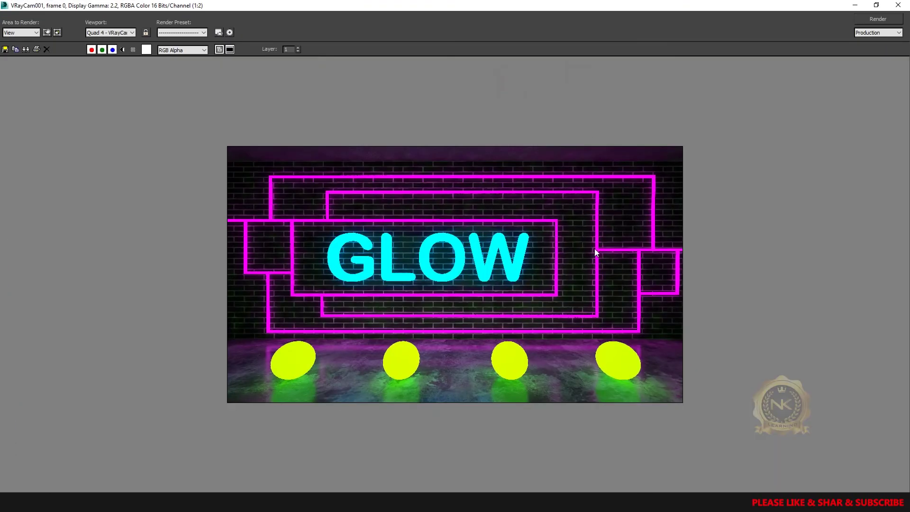
double_click(303, 435)
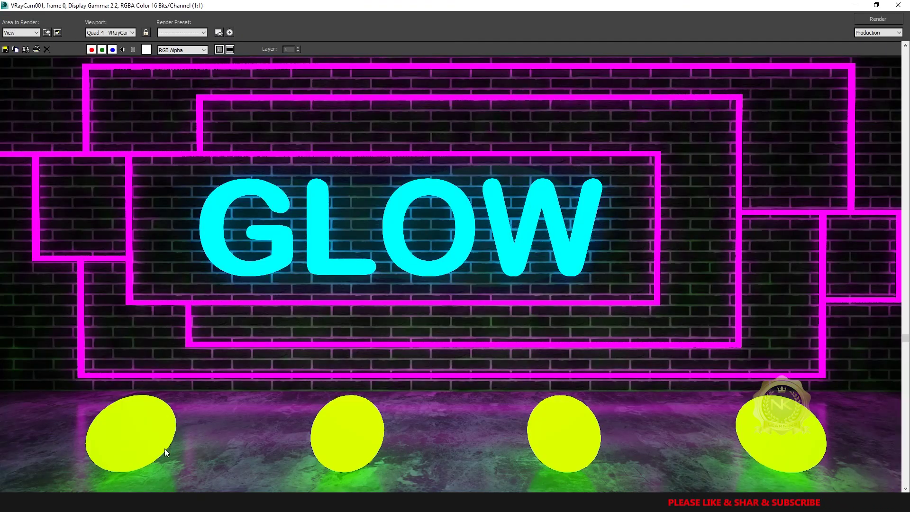